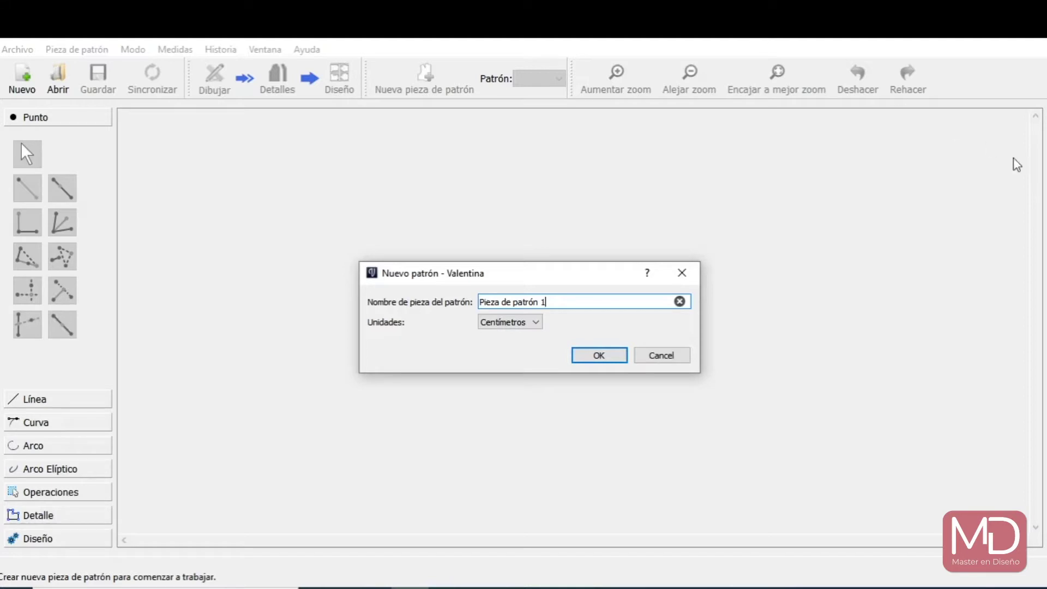
Start a new pattern and name its pattern piece "Molderia base corpino delantero".
left_click(670, 359)
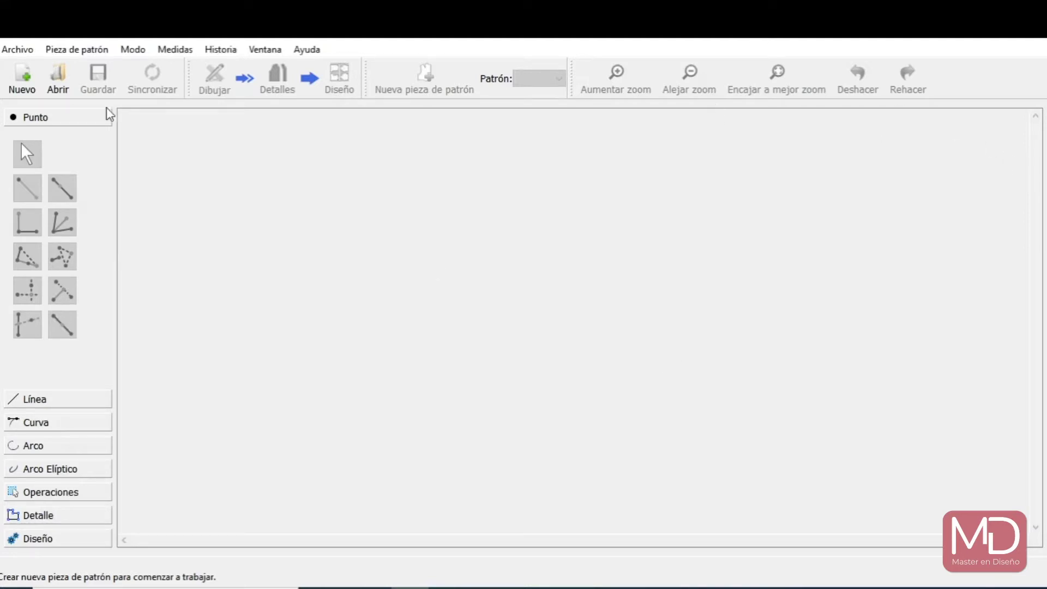
left_click(16, 86)
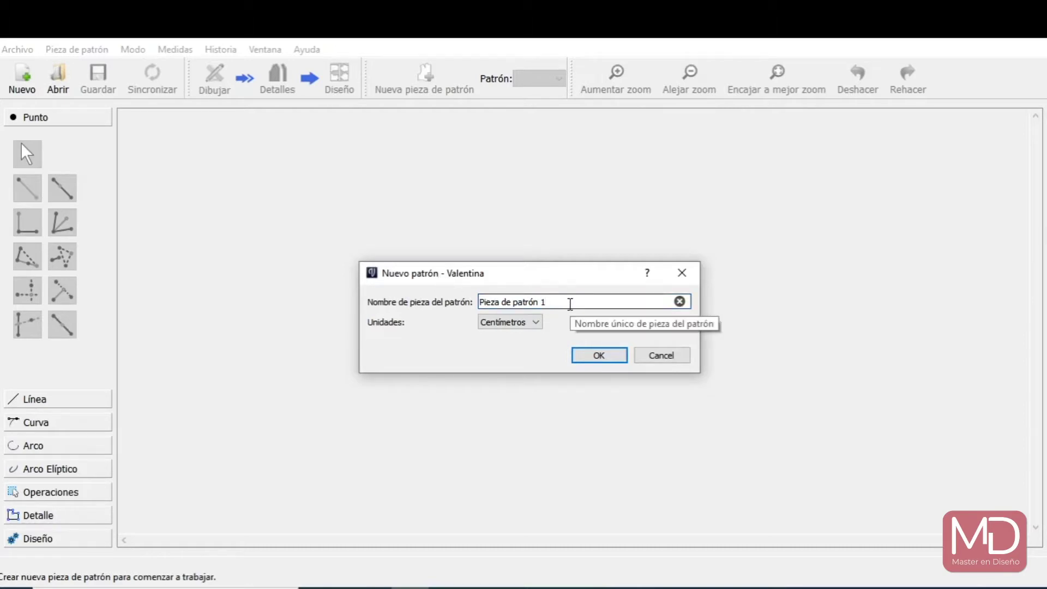
left_click_drag(570, 304, 411, 299)
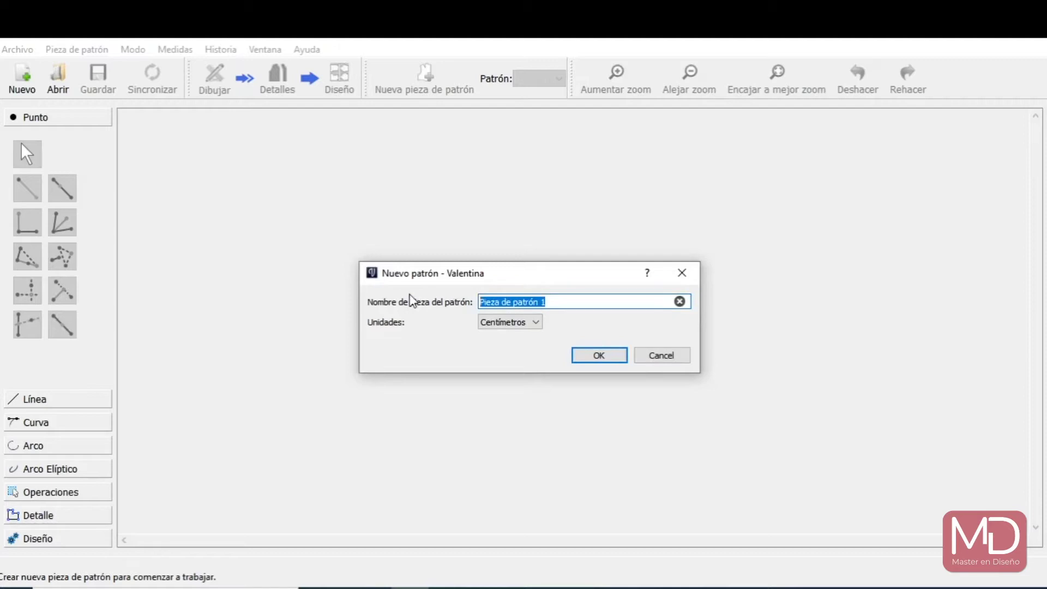
type("M")
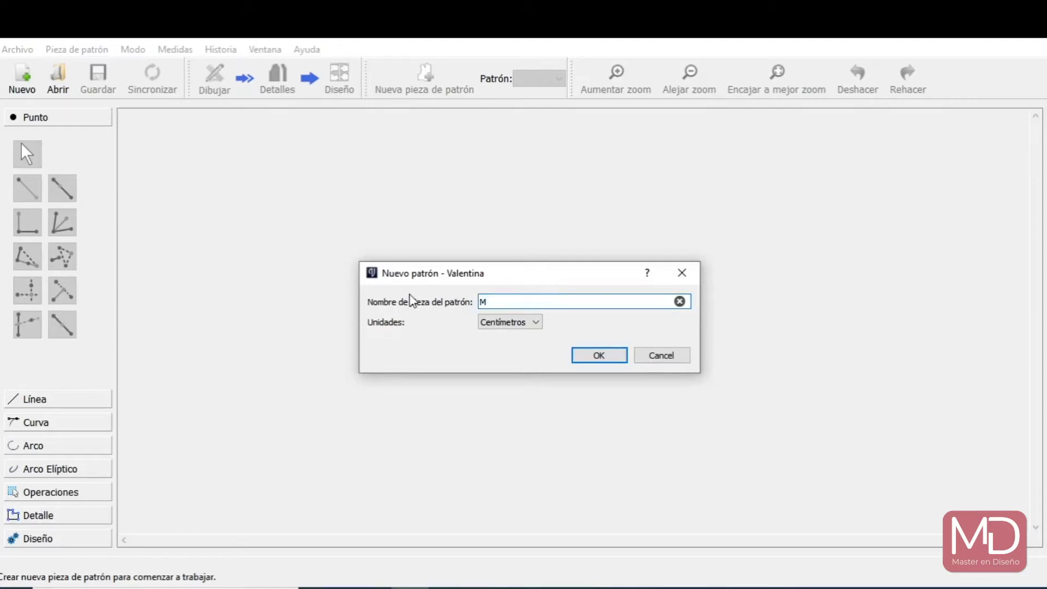
type("olderia base corpino delantero")
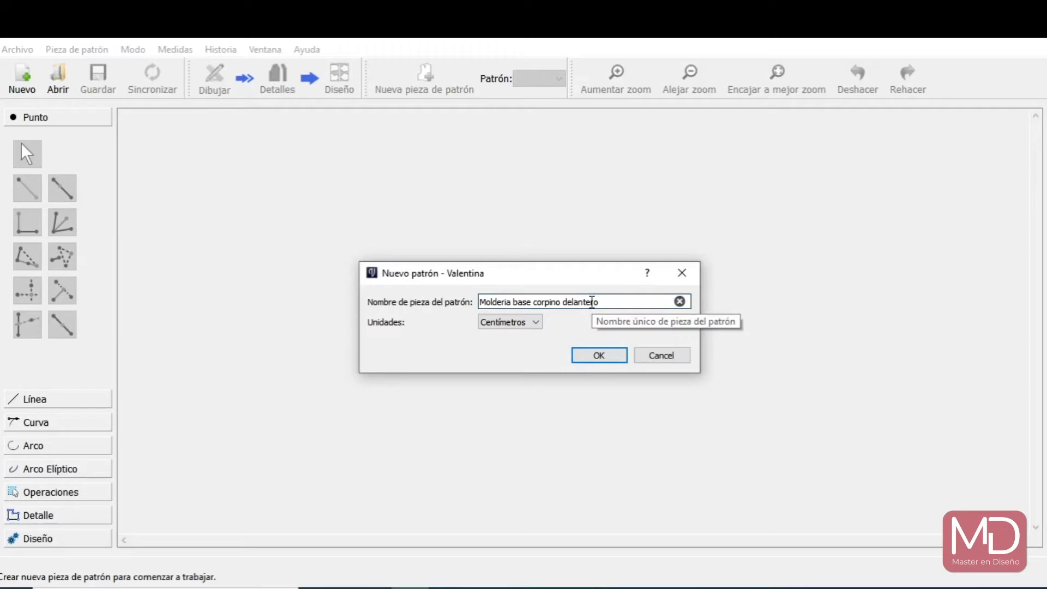
Keep Centímetros as the pattern's units and create the pattern.
left_click(535, 323)
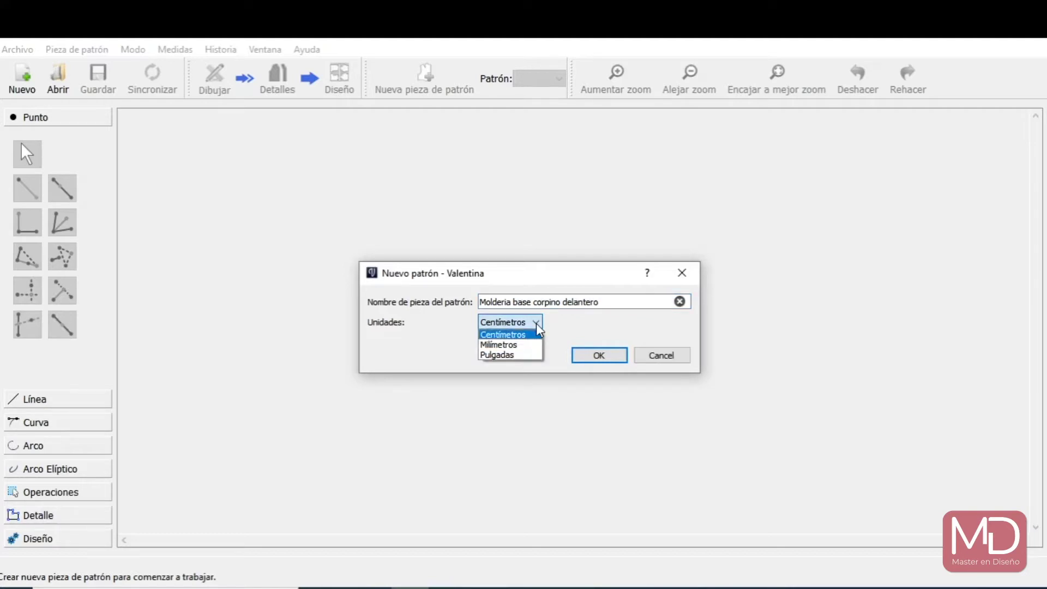
left_click(562, 327)
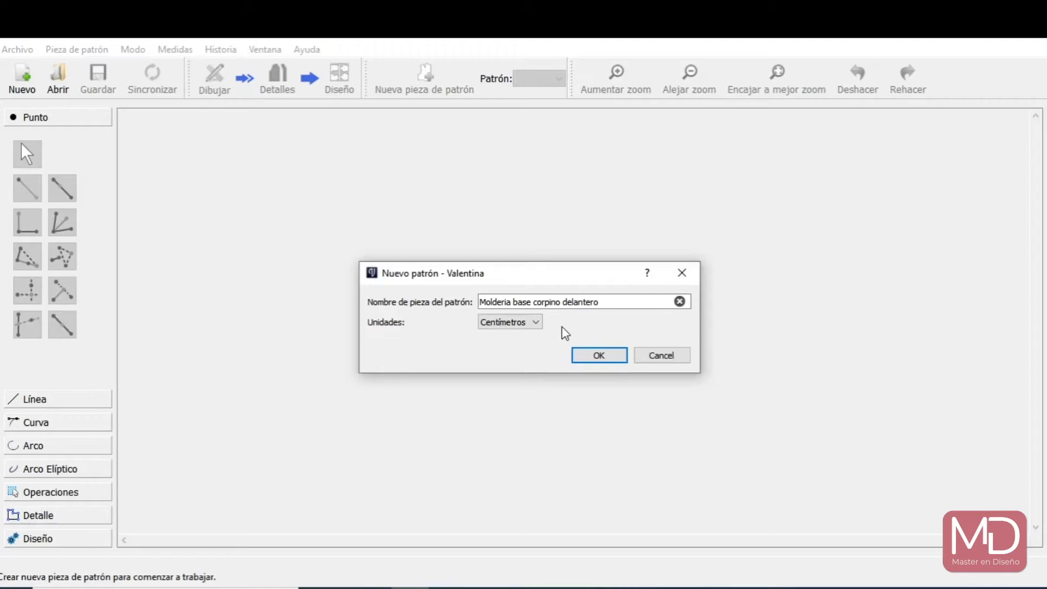
left_click(531, 322)
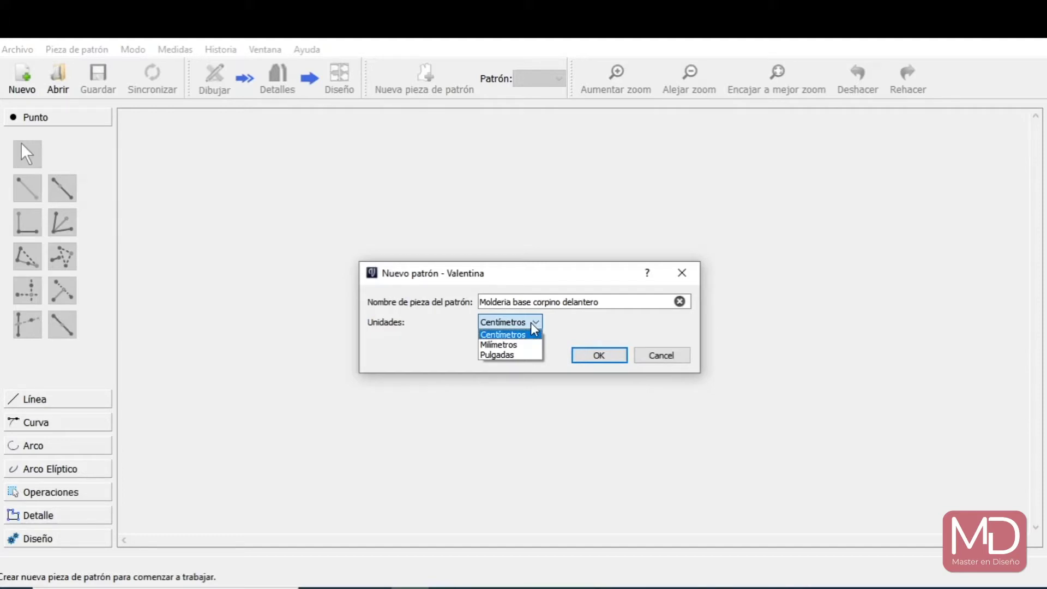
left_click(531, 322)
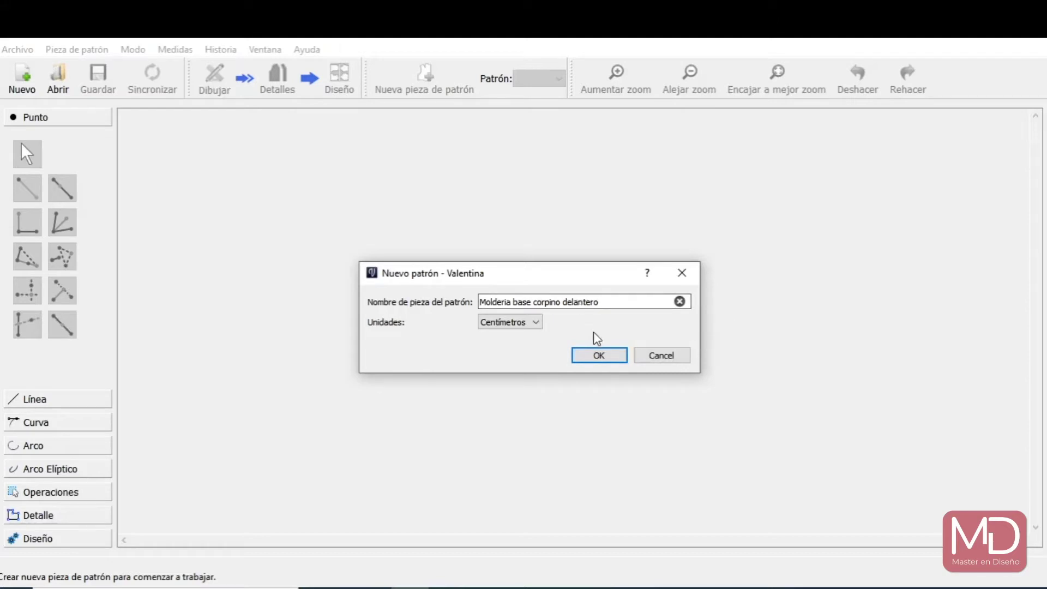
left_click(599, 356)
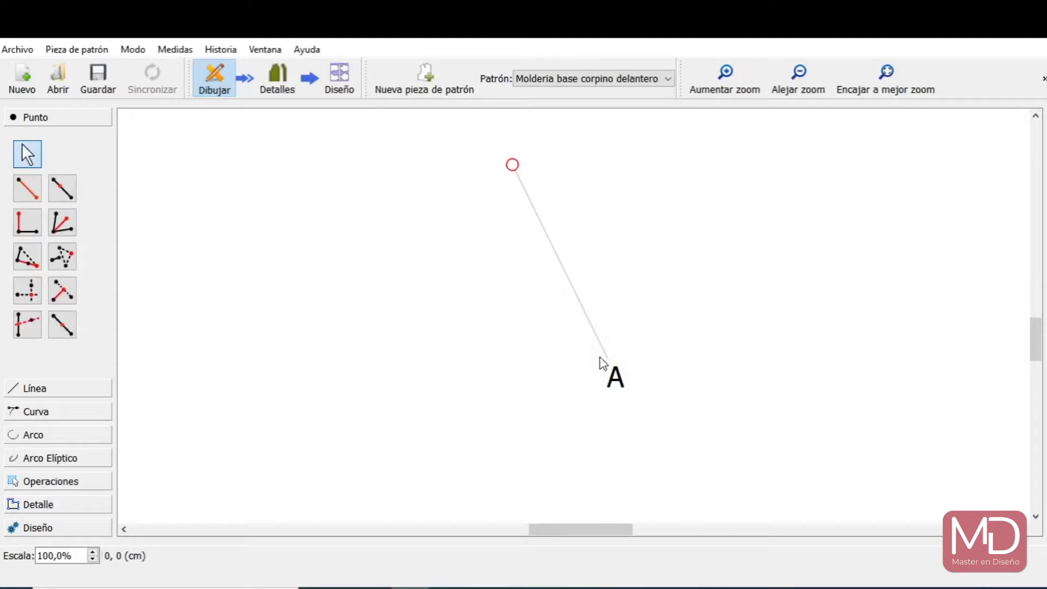
Place the label of point A below and to the left of its point, and consult the body measurement table in Fotos.
left_click_drag(617, 373, 463, 237)
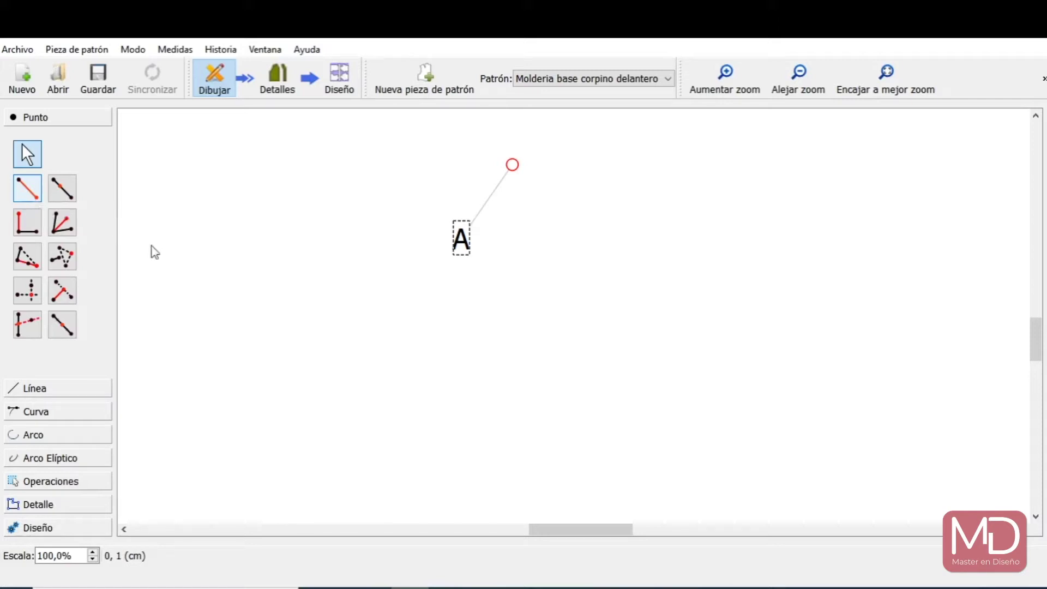
left_click_drag(589, 533, 610, 535)
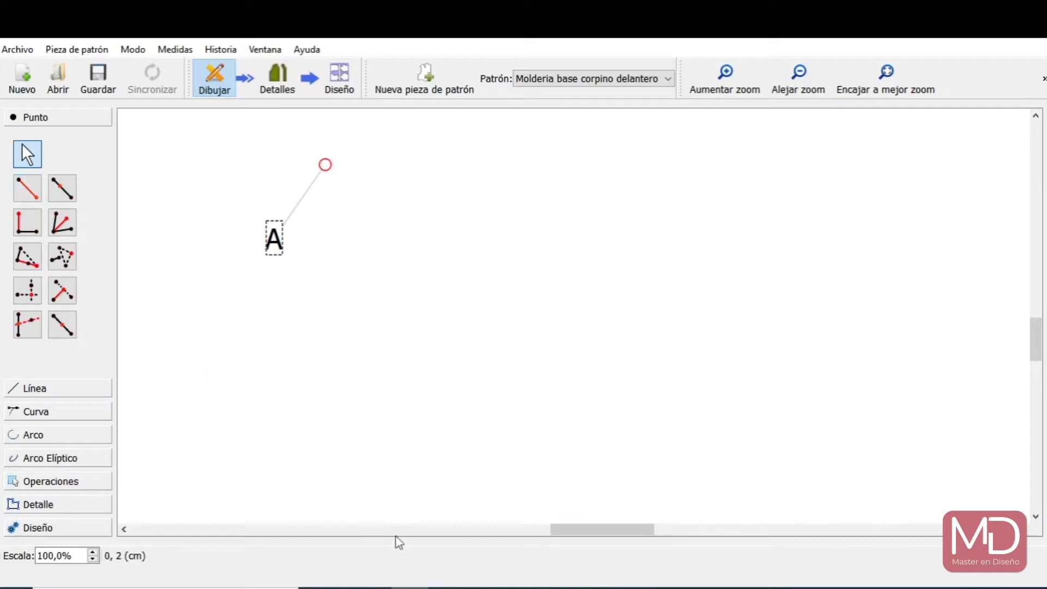
mouse_move(447, 587)
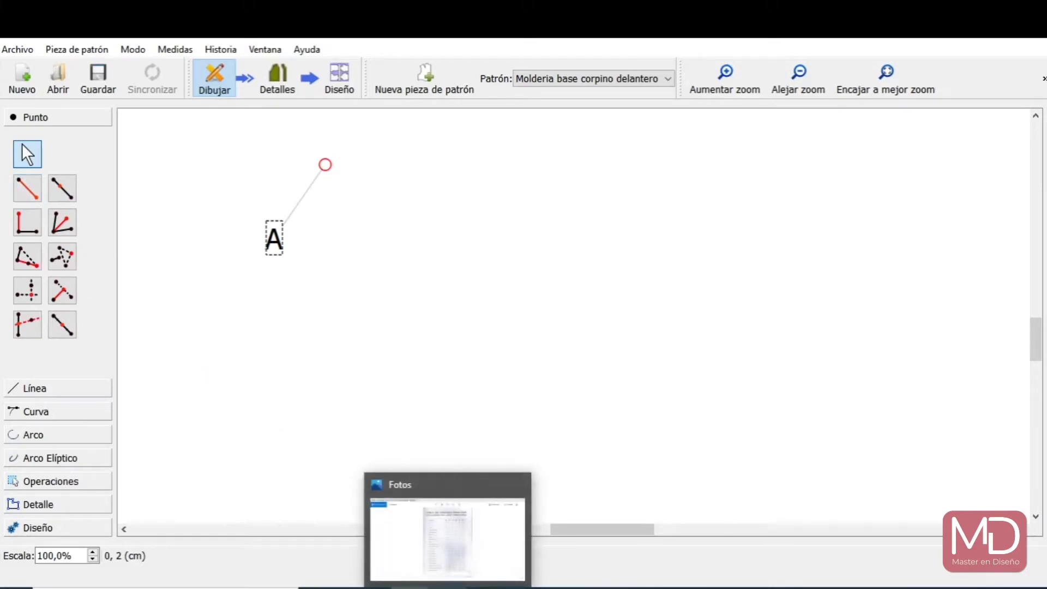
left_click(447, 587)
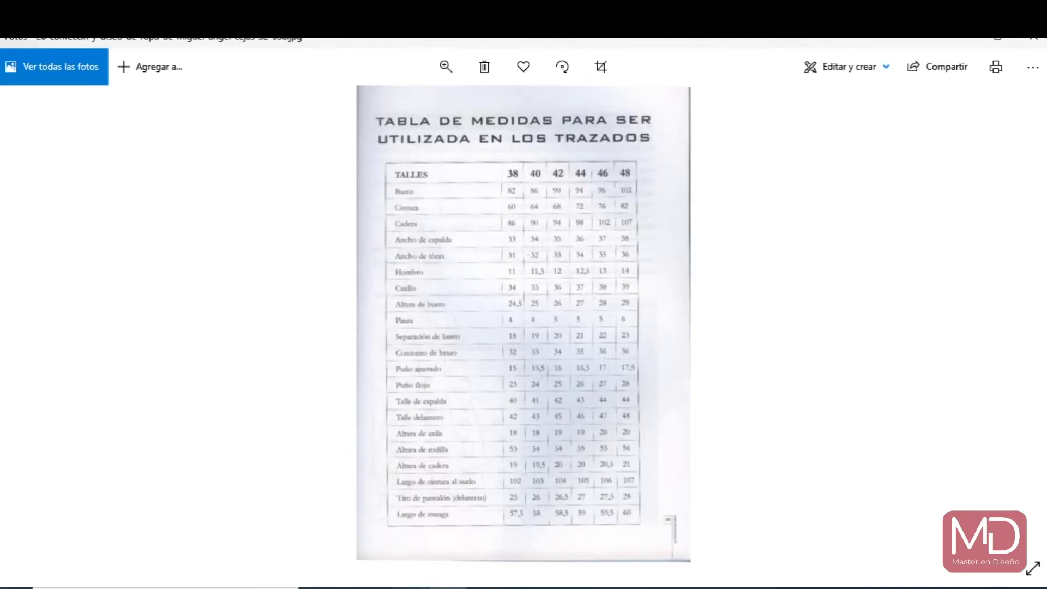
left_click(409, 586)
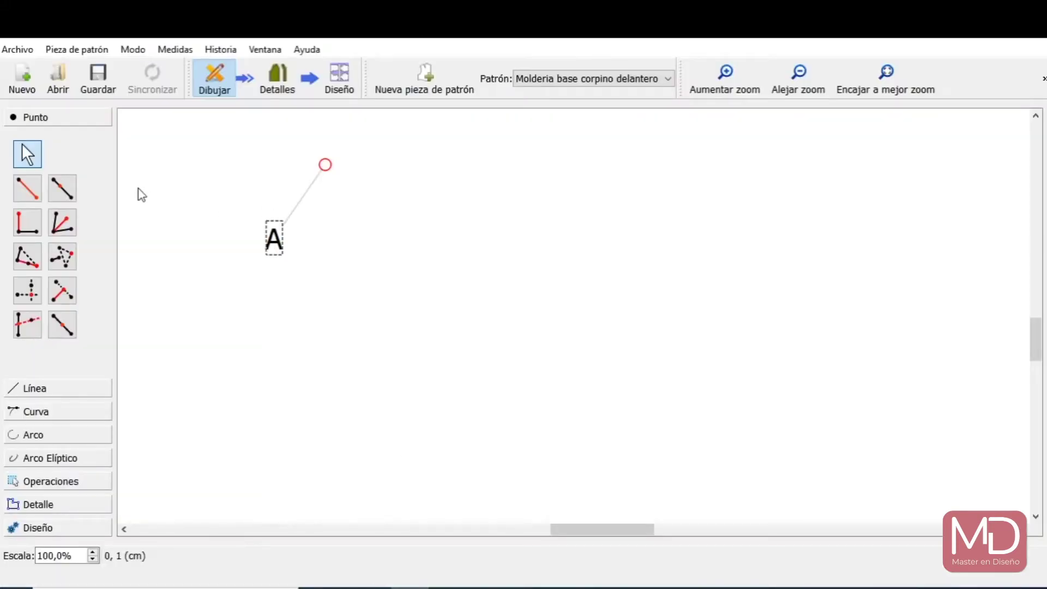
Create a distance-and-angle point horizontally to the right of point A, with length 90/4 and angle 0°.
left_click(25, 195)
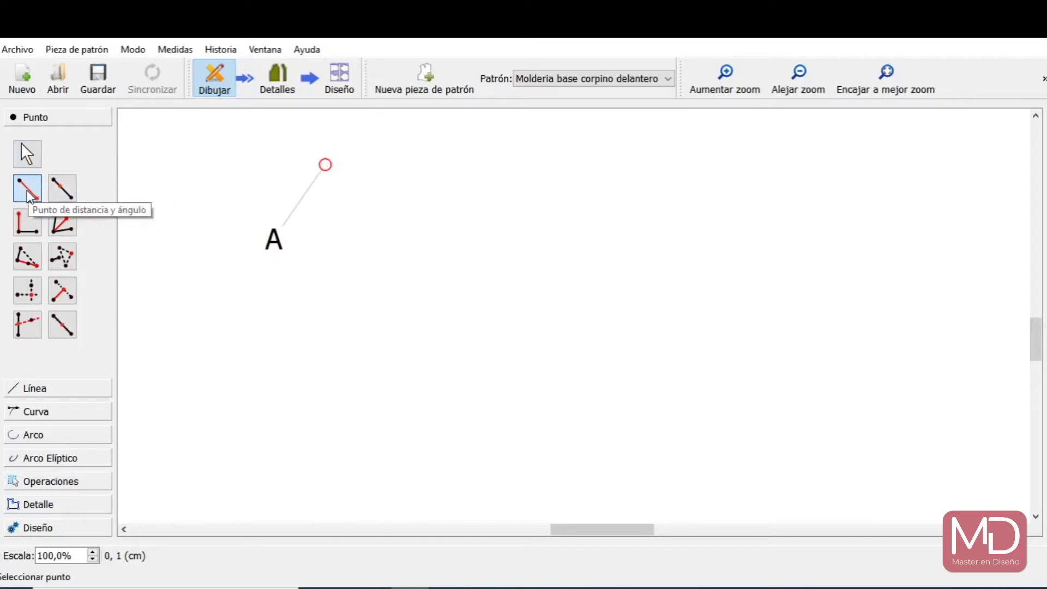
left_click(326, 168)
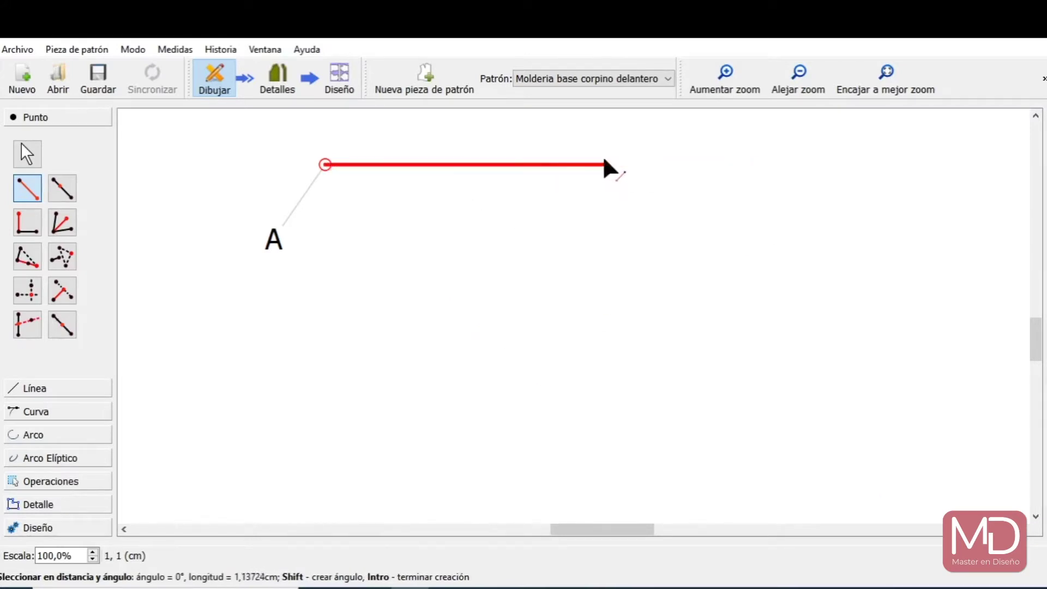
left_click(756, 181)
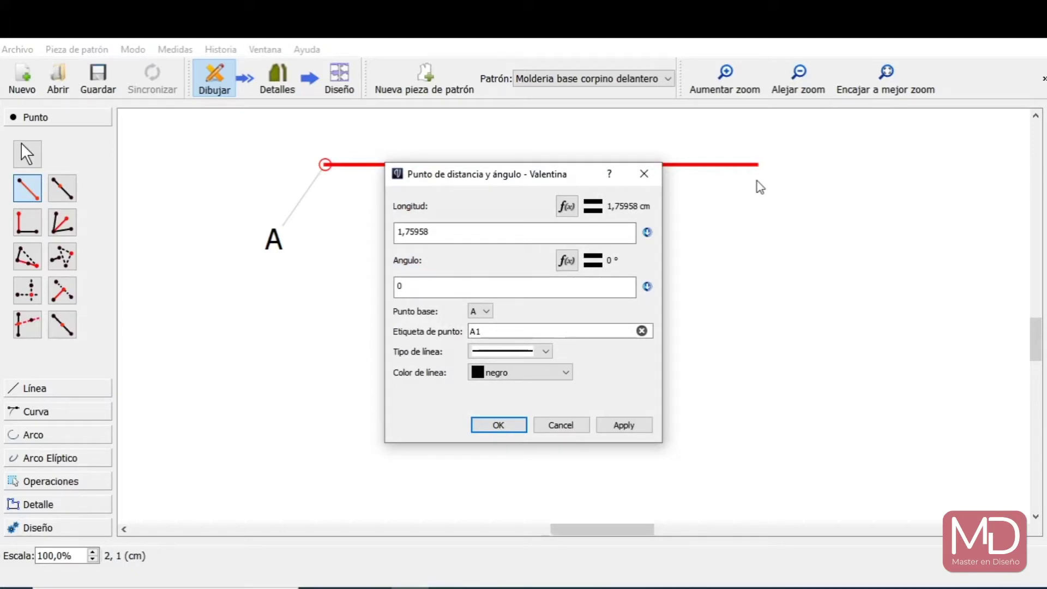
left_click(505, 231)
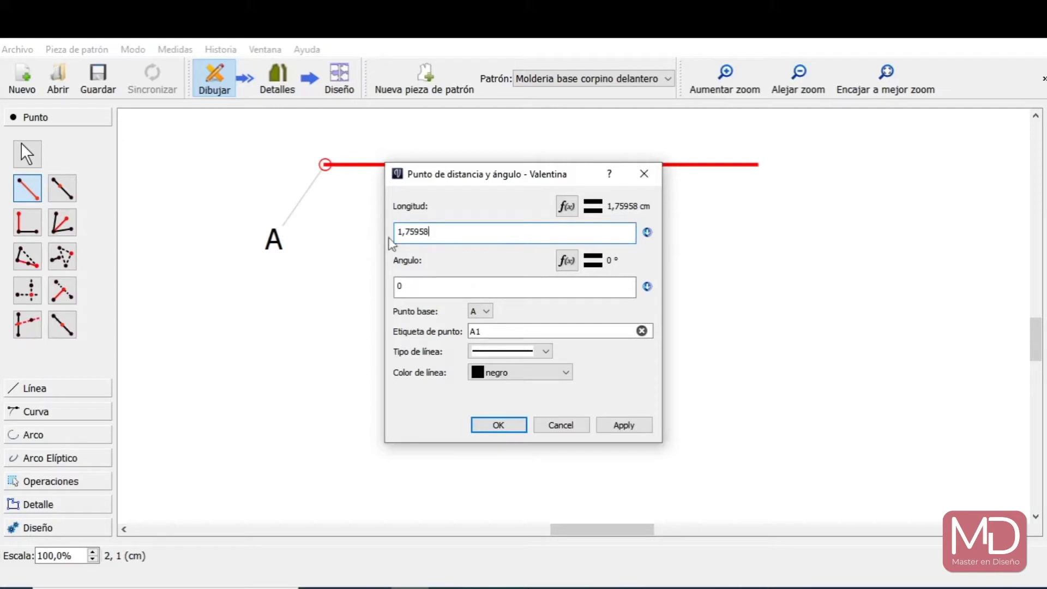
left_click_drag(432, 231, 394, 232)
type("90")
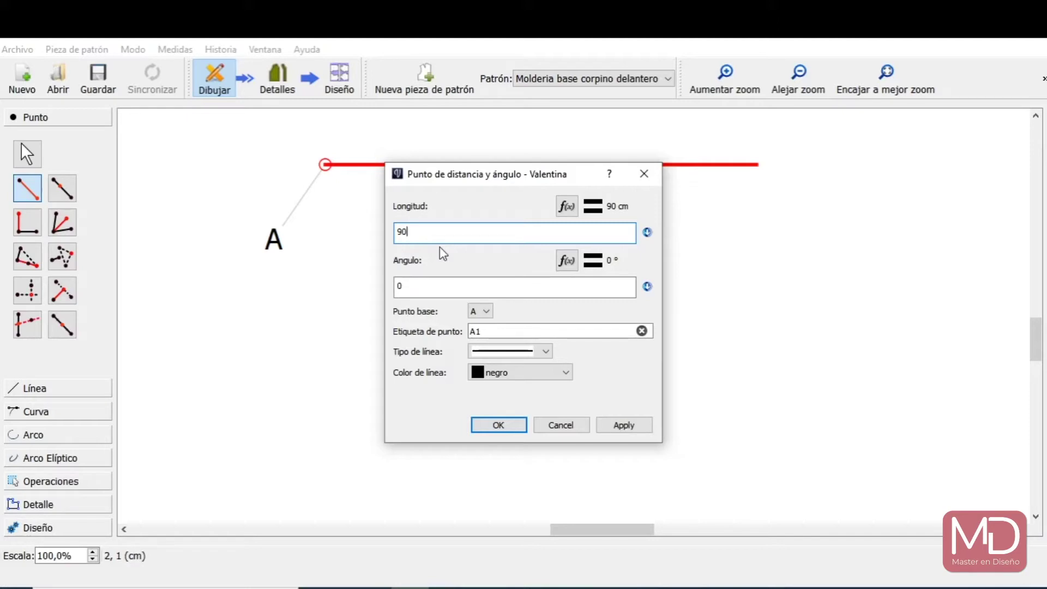
type("/")
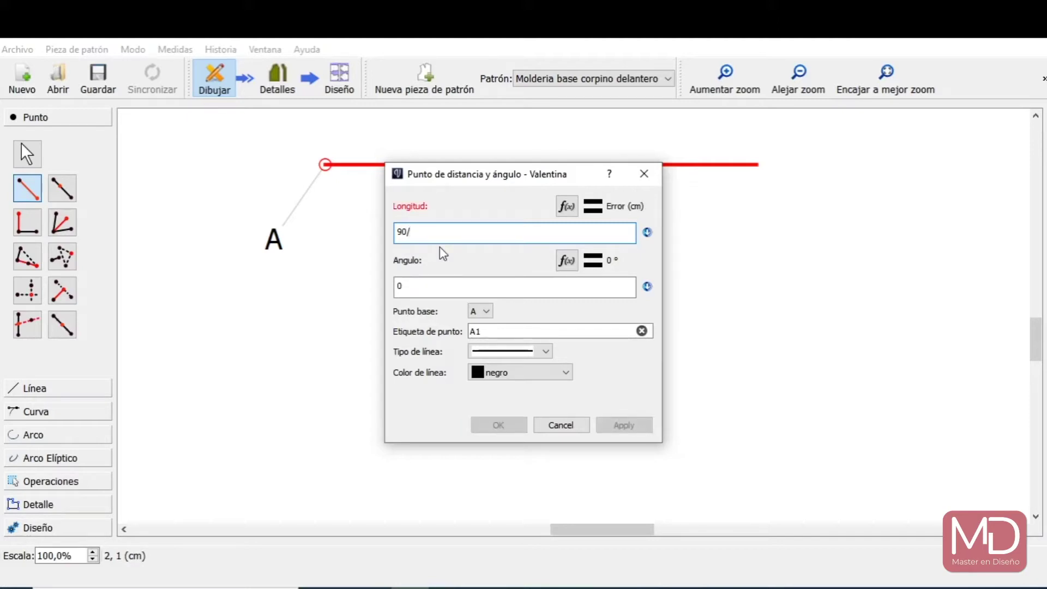
type("4")
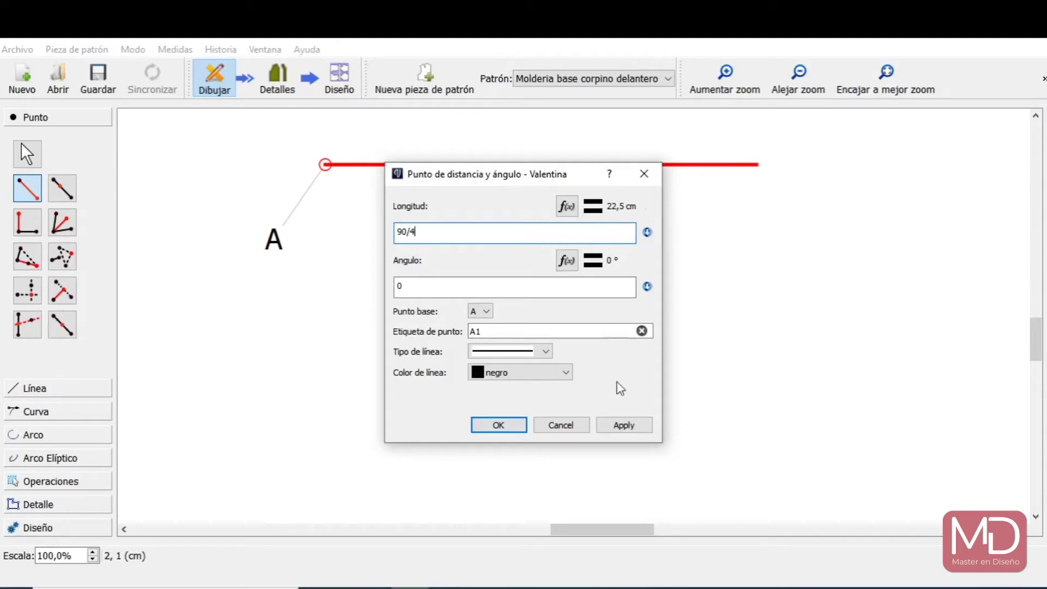
left_click(628, 426)
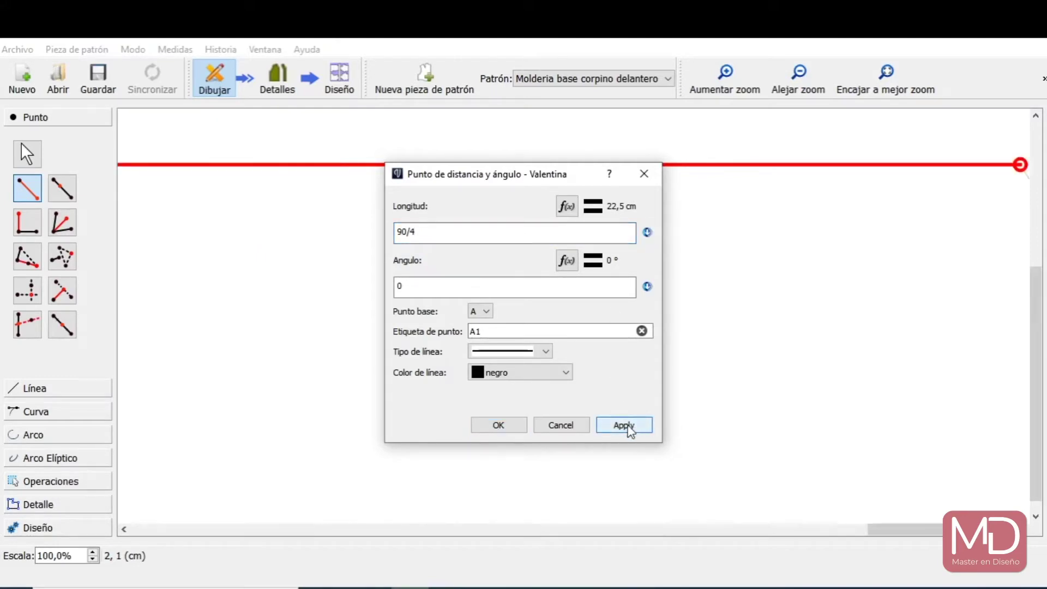
left_click(499, 427)
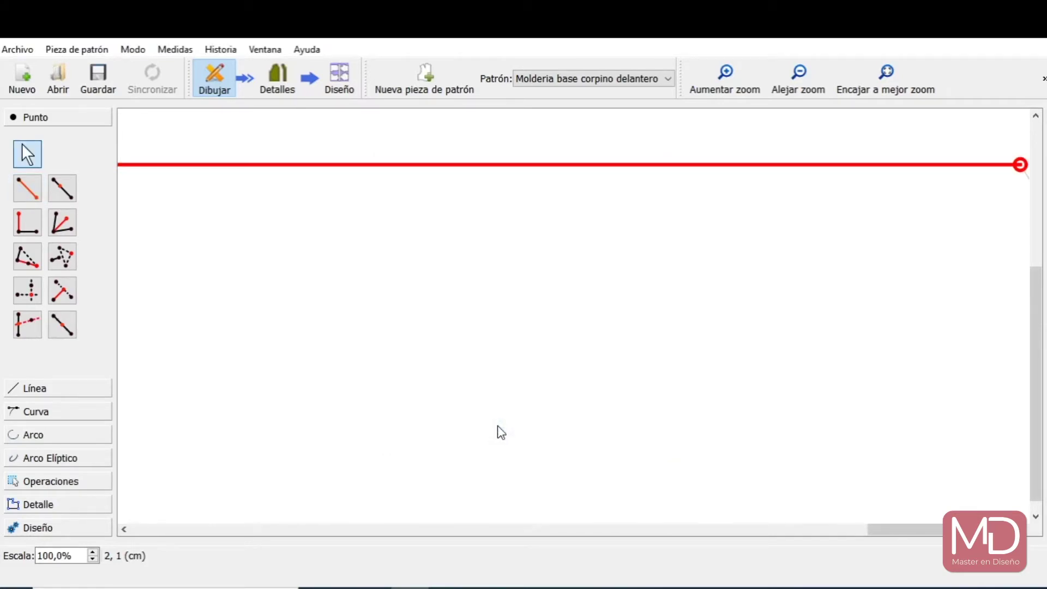
Begin a point along the perpendicular with A1 as the first point and A as the second point.
left_click(889, 82)
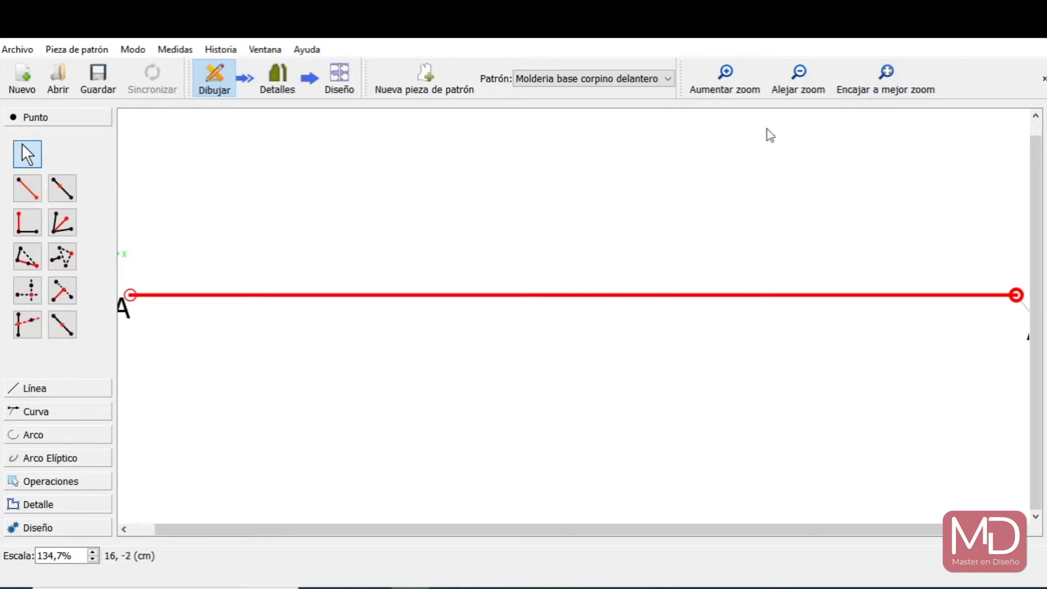
left_click(806, 87)
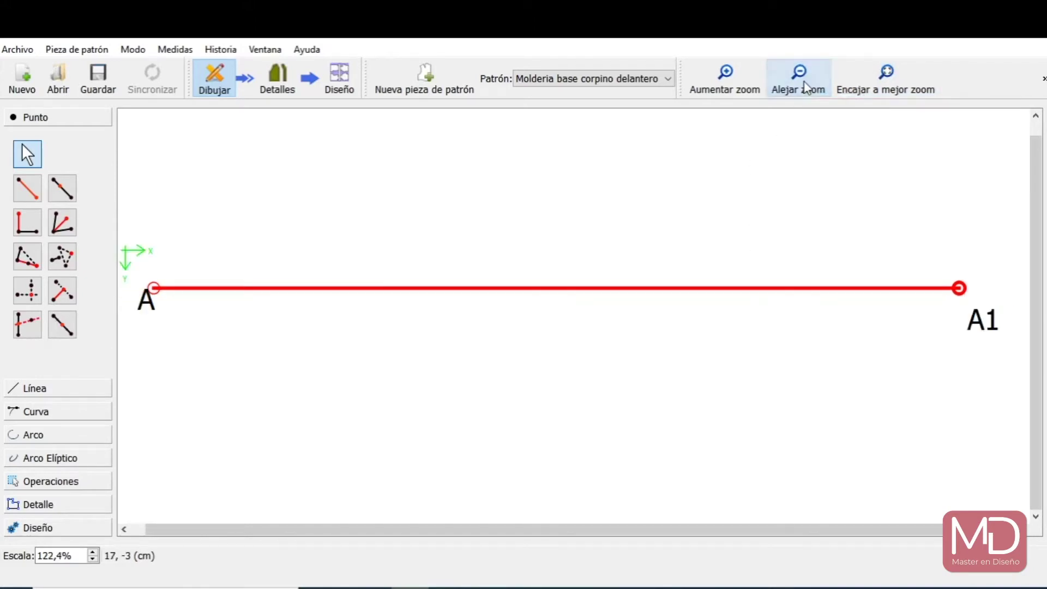
left_click(806, 88)
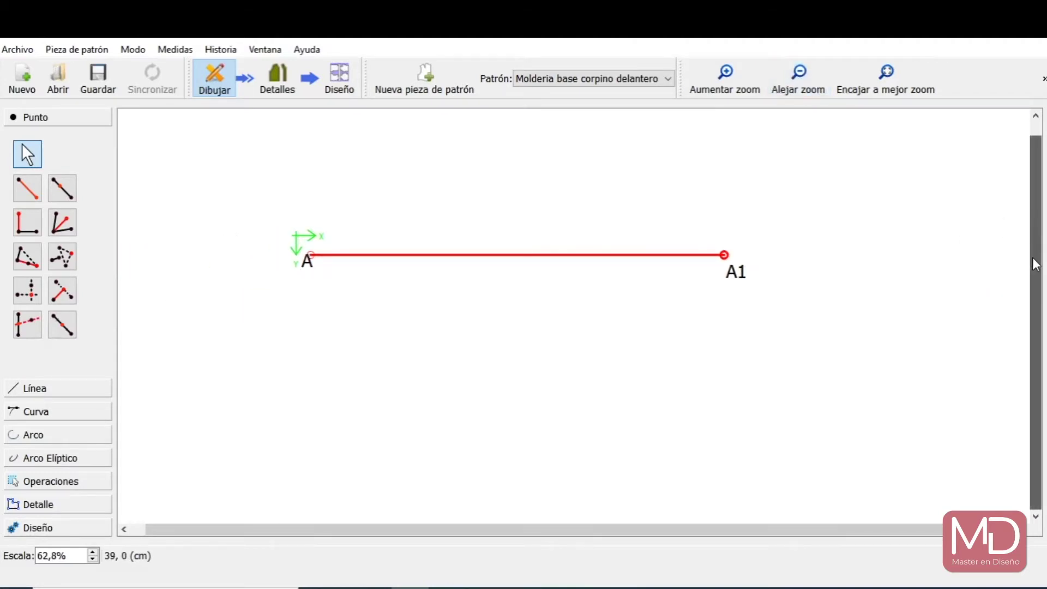
left_click(805, 87)
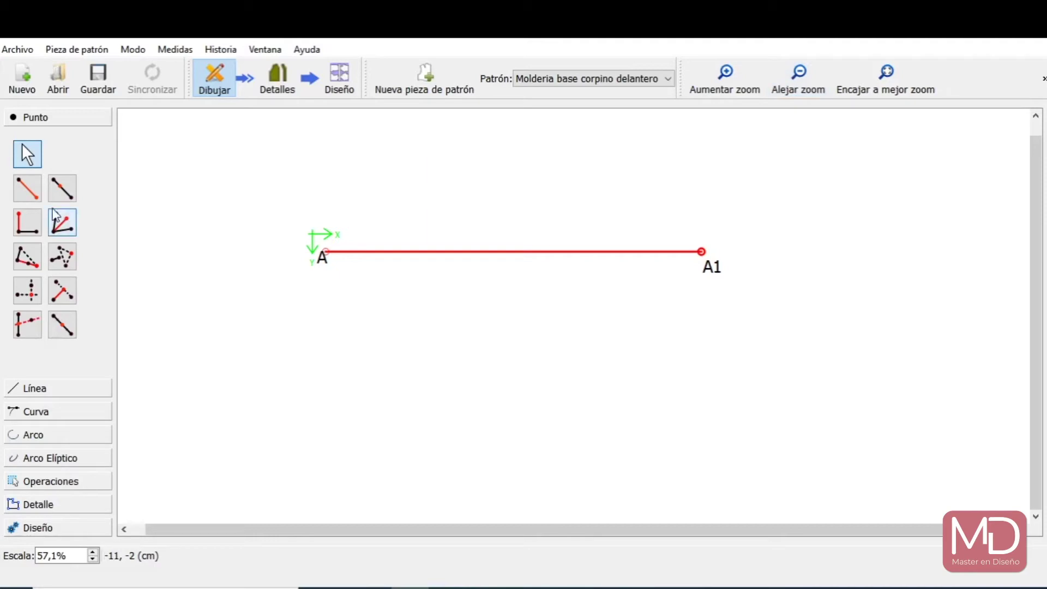
left_click(27, 223)
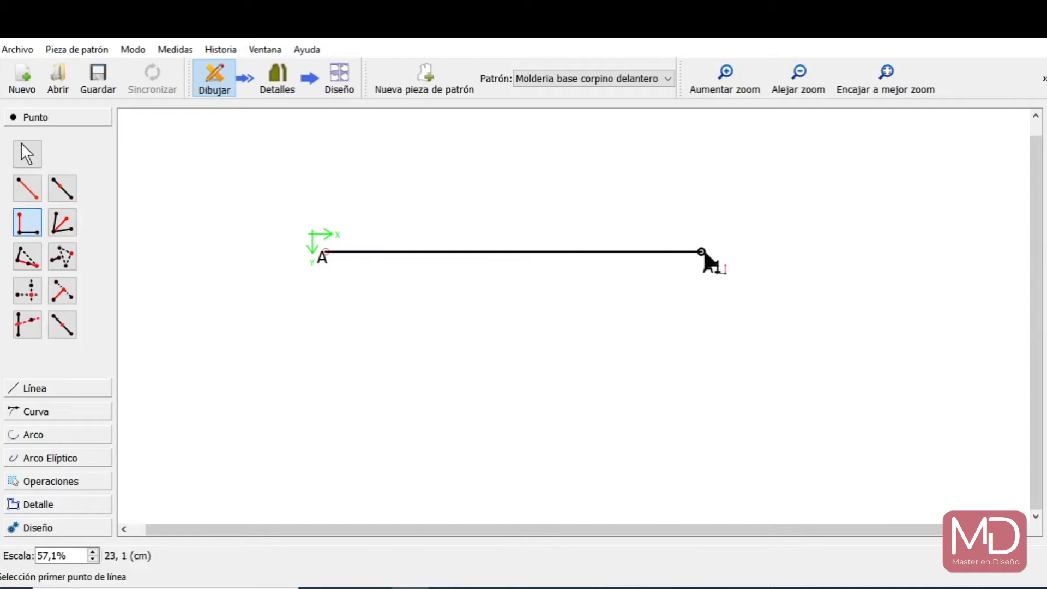
left_click(711, 267)
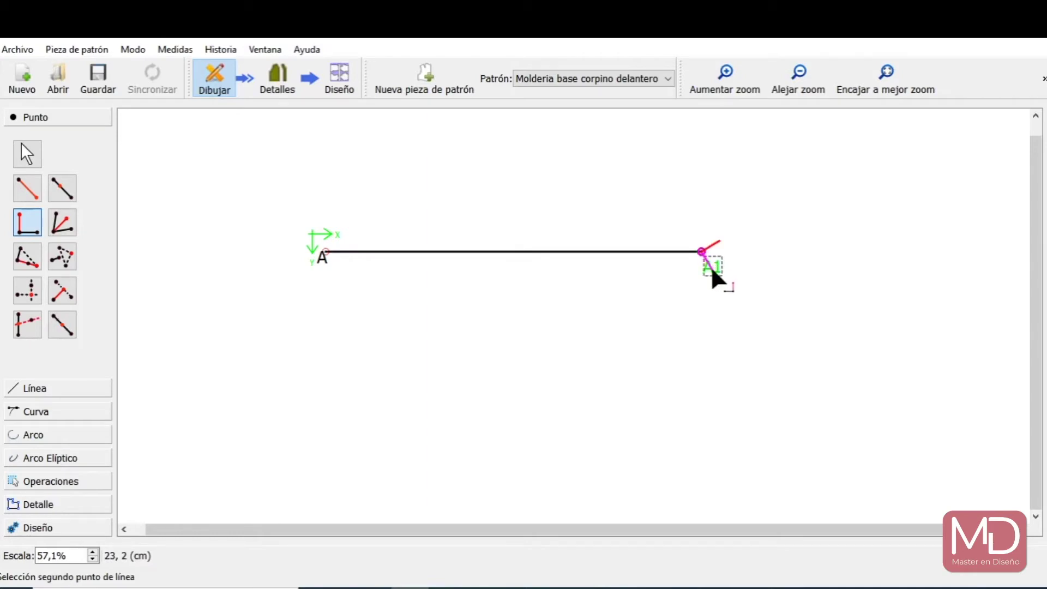
left_click(322, 266)
Consult the measurement table in Fotos, then create the perpendicular point below A1 in Valentina with length 45 cm.
left_click(372, 221)
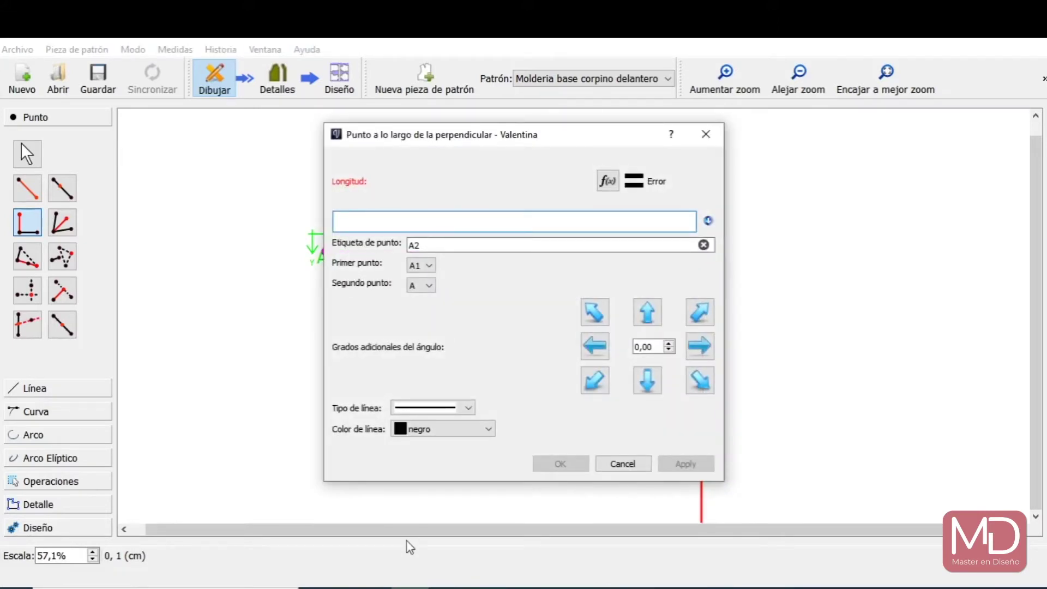
left_click(447, 587)
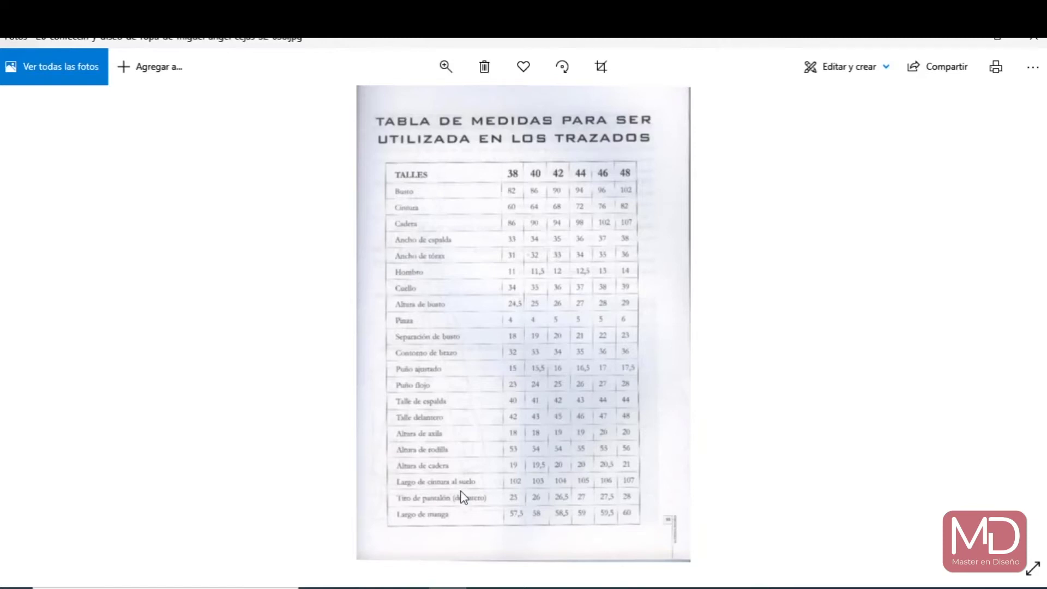
left_click(410, 587)
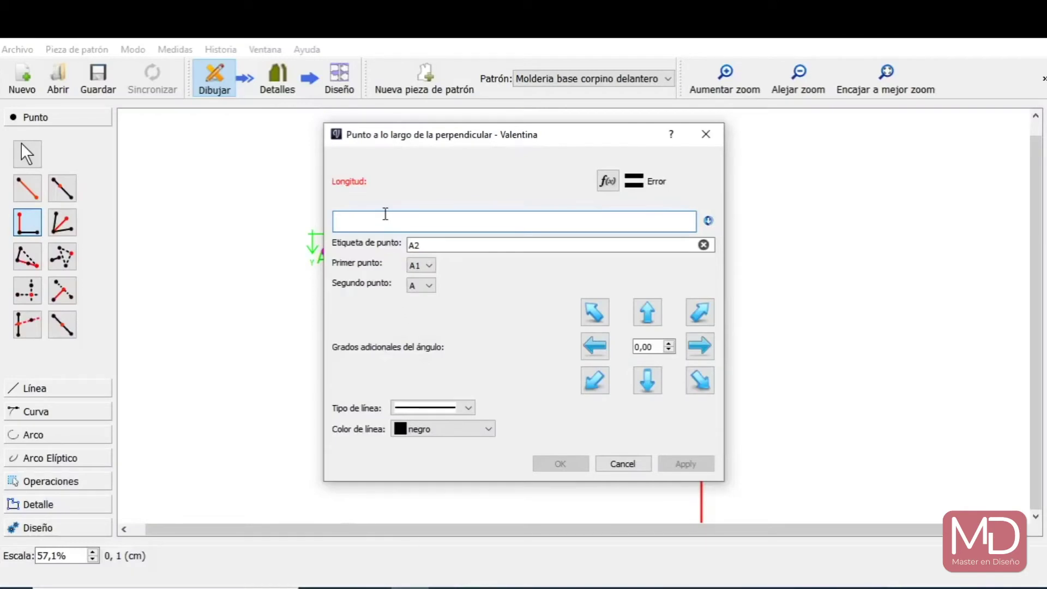
type("45")
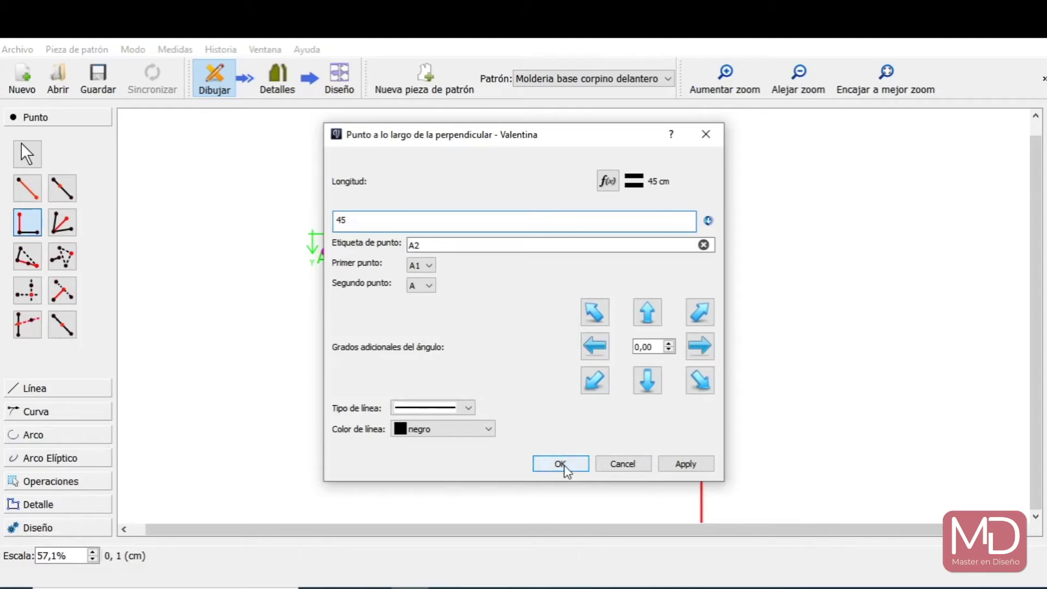
left_click_drag(581, 141, 416, 152)
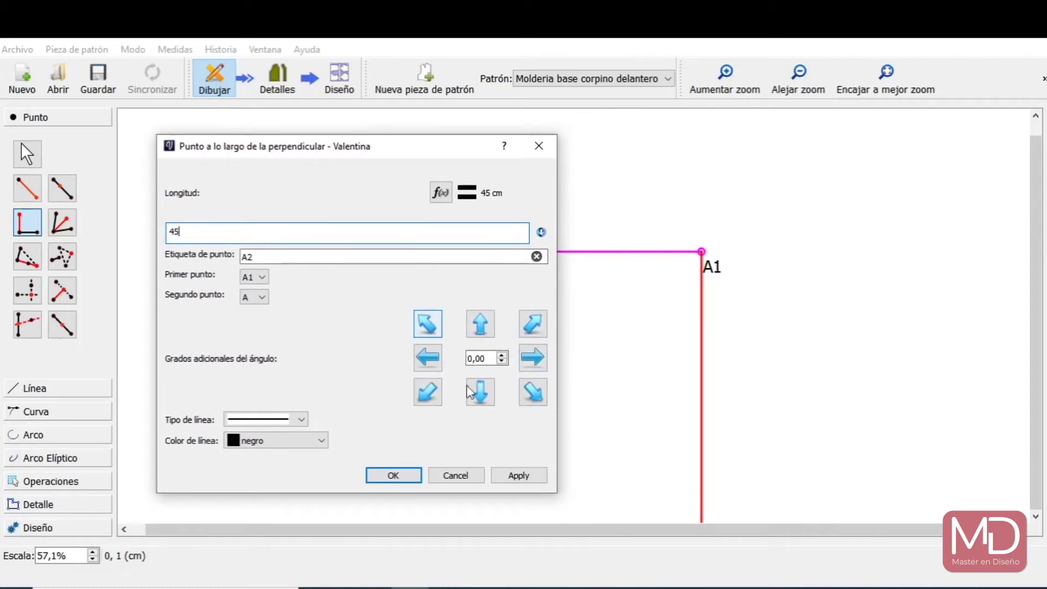
left_click(517, 478)
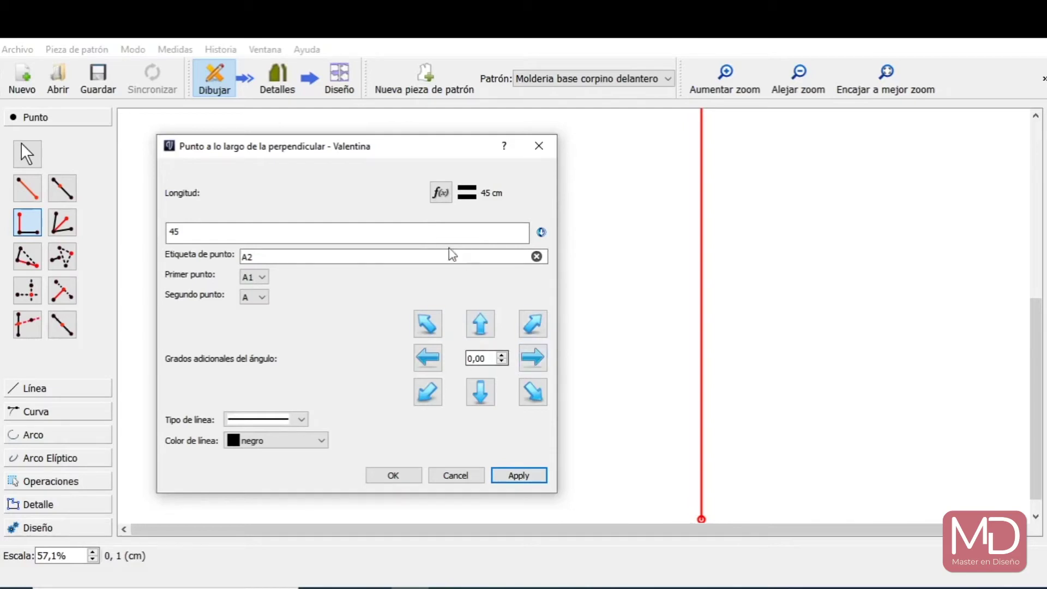
left_click(397, 481)
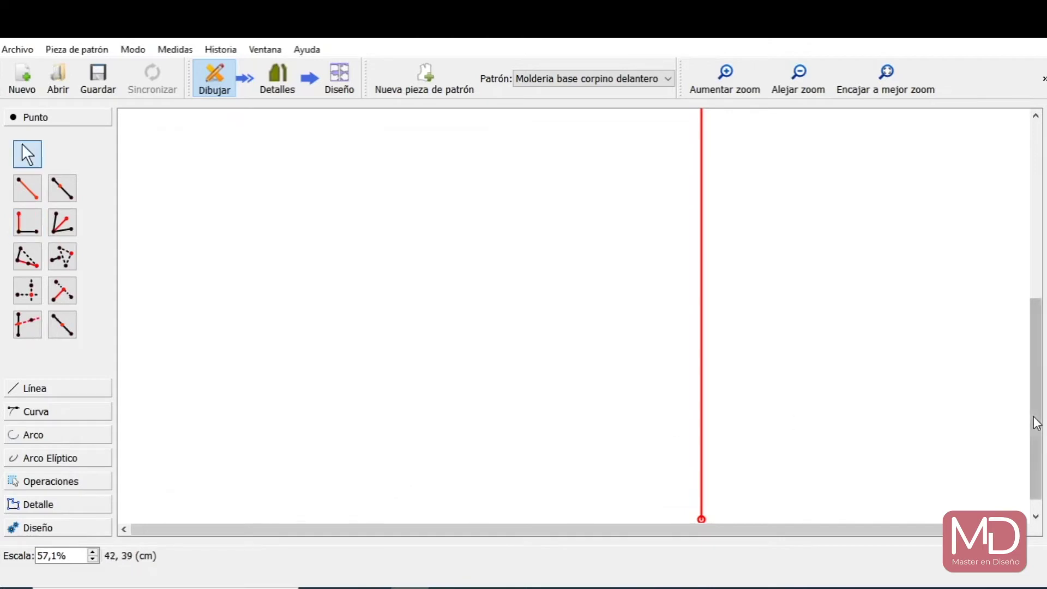
Create a point at the intersection of the vertical through A and the horizontal through A2.
left_click_drag(1035, 423, 1035, 246)
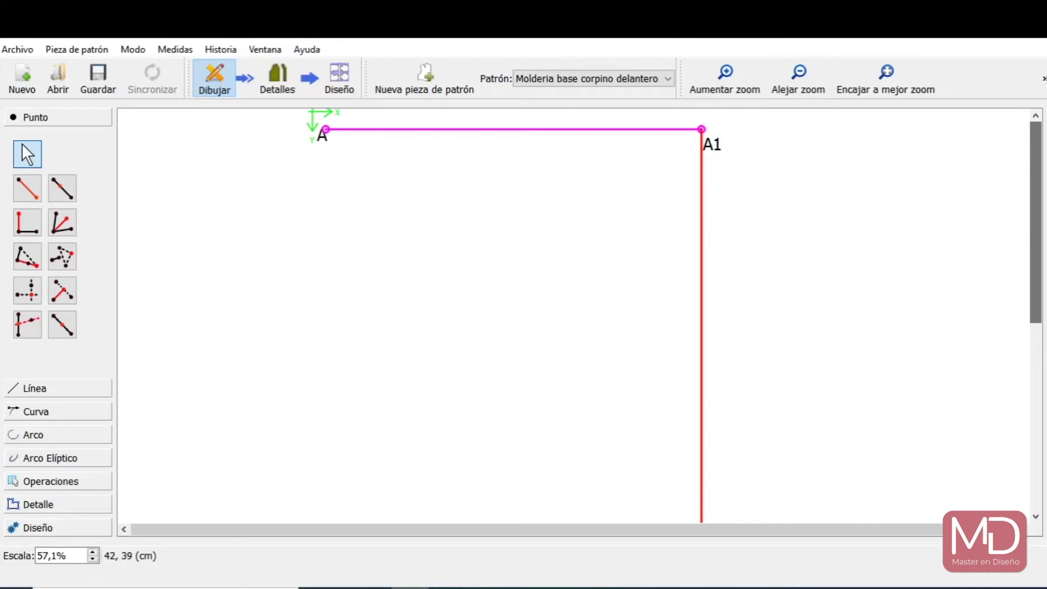
left_click(803, 88)
left_click(804, 88)
left_click(803, 87)
left_click(804, 87)
left_click(803, 88)
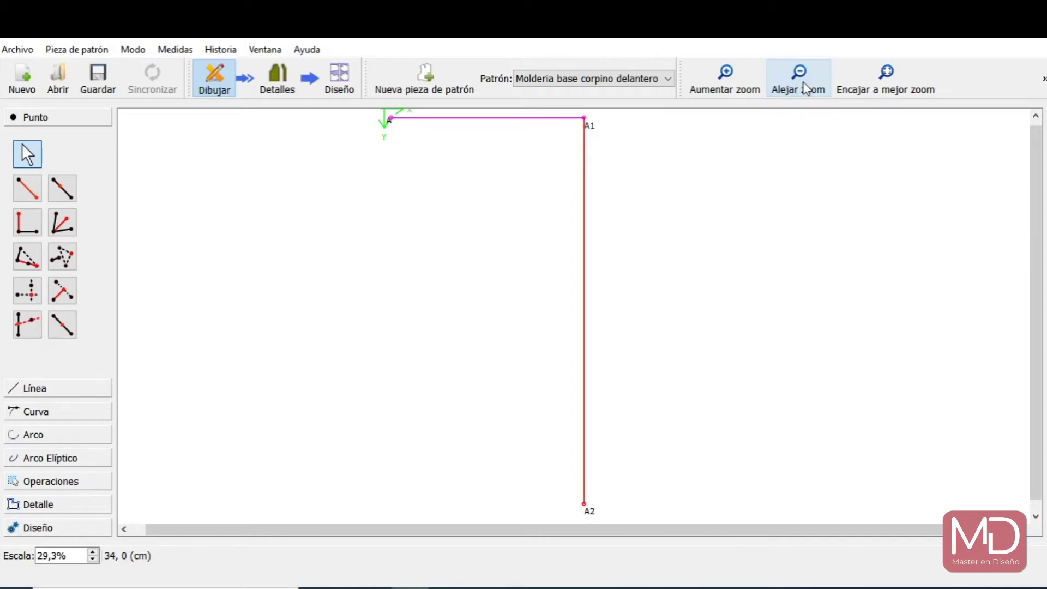
left_click(32, 295)
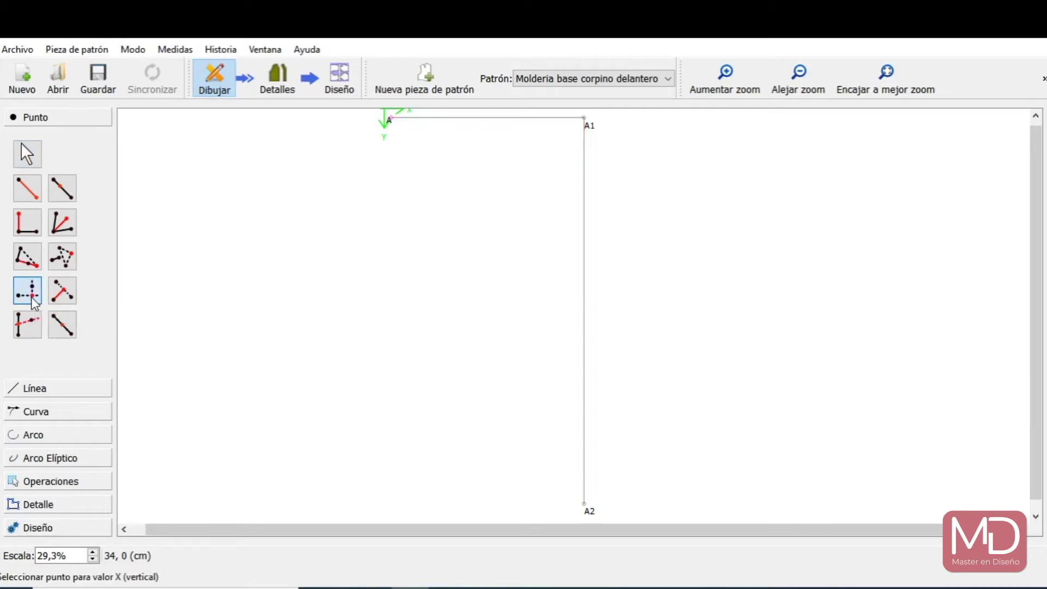
left_click(390, 118)
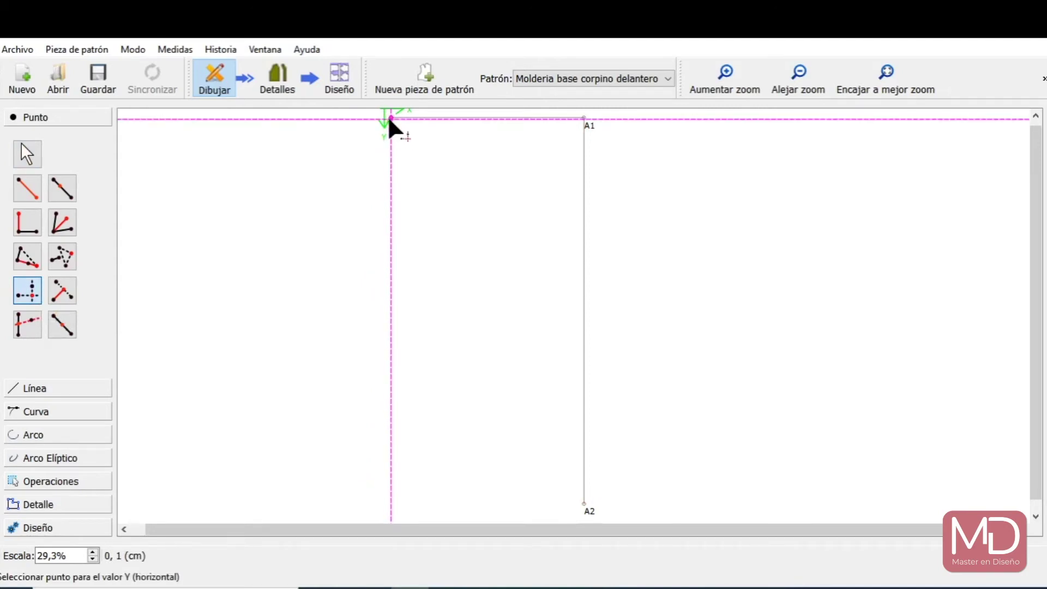
left_click(584, 507)
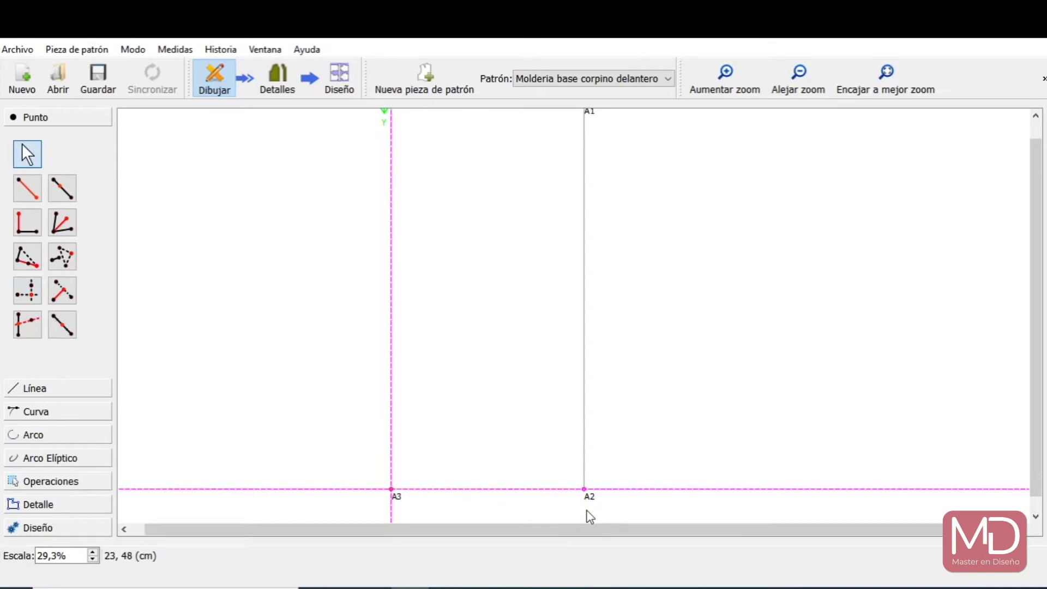
Draw the lower edge of the rectangle as a line from point A2 to point A3.
left_click_drag(1036, 342, 1035, 324)
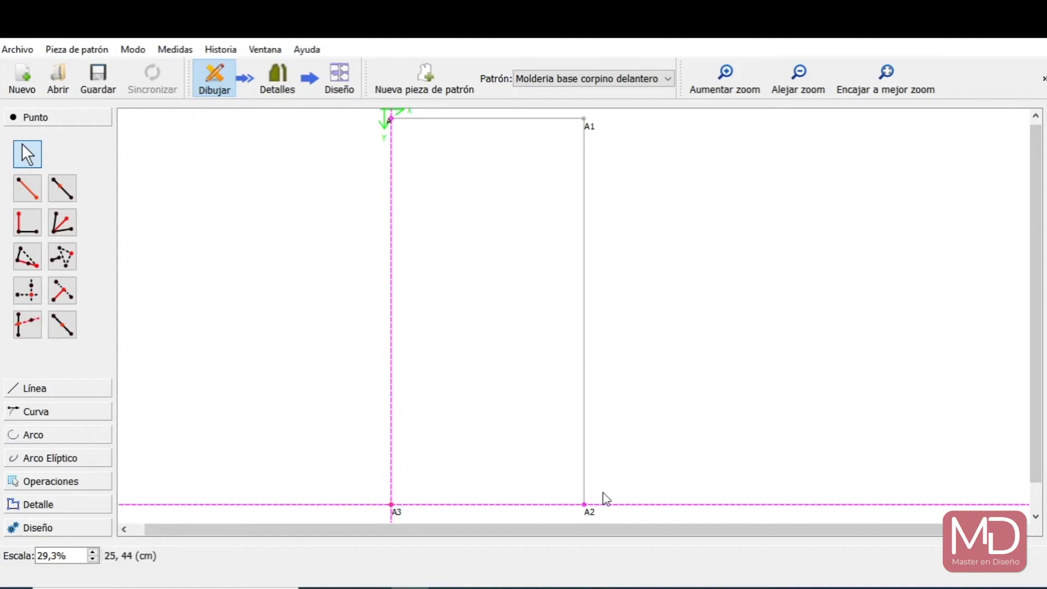
left_click(62, 390)
left_click(23, 213)
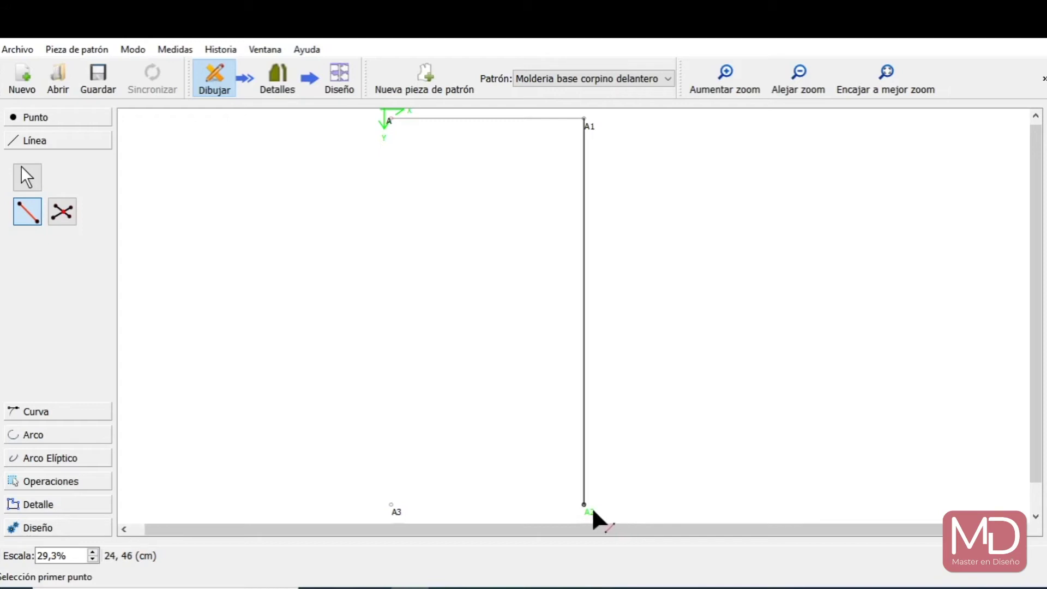
mouse_move(593, 511)
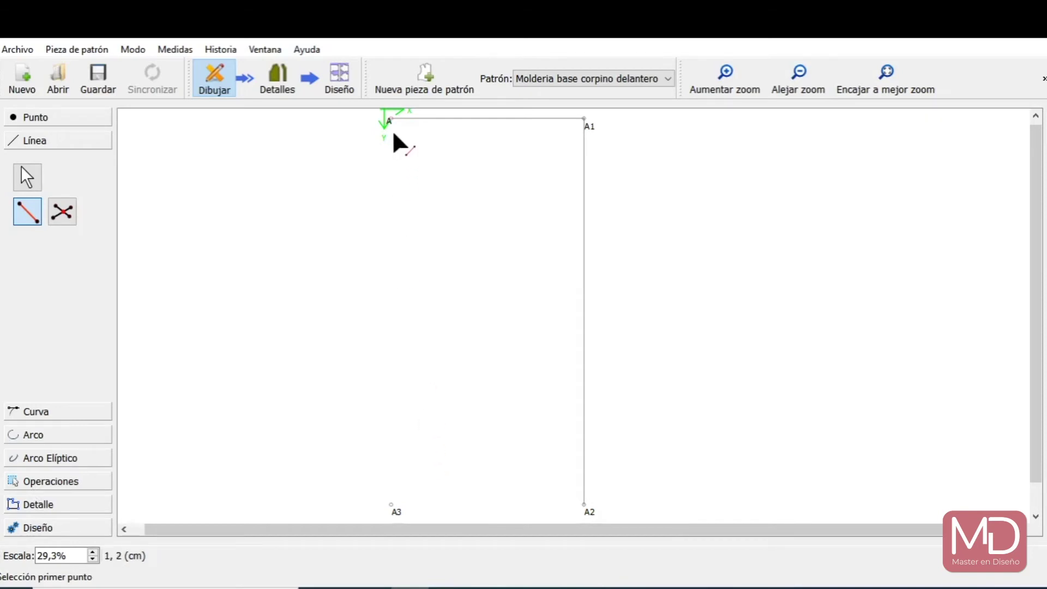
left_click(593, 515)
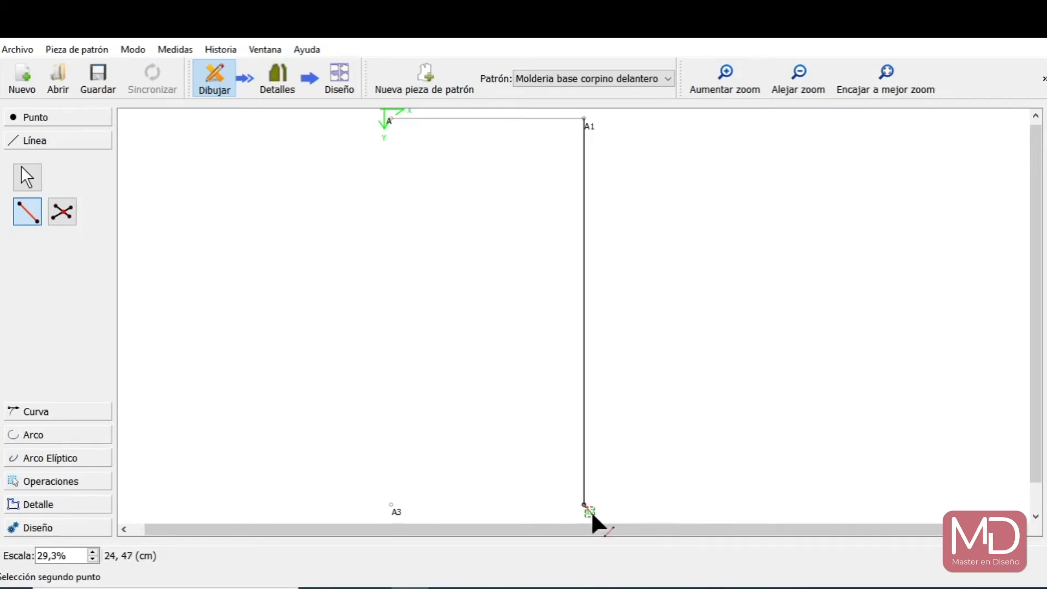
left_click(399, 512)
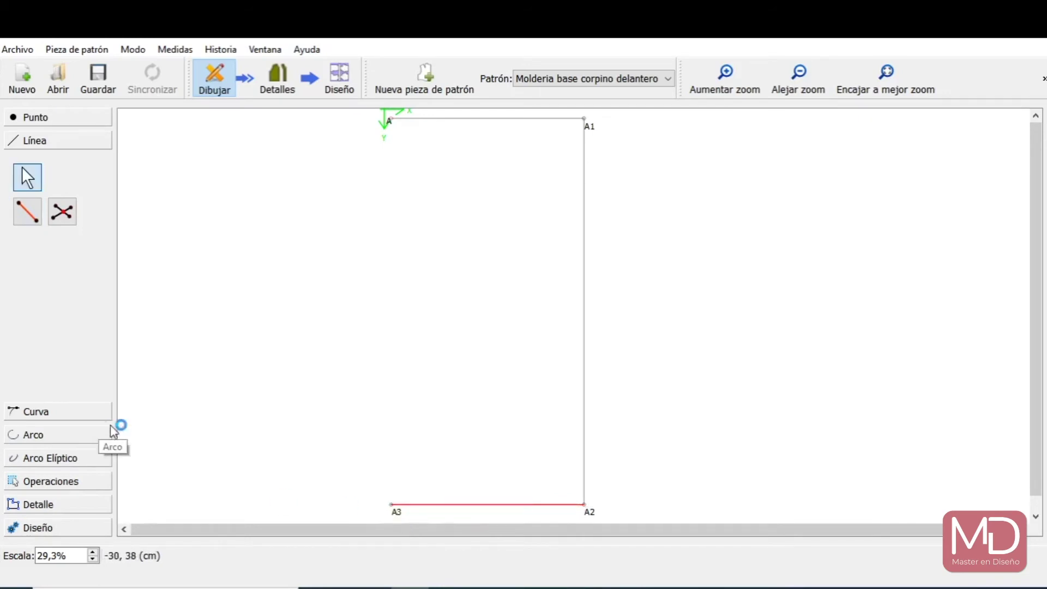
Close the rectangle with a line from point A3 up to point A.
left_click(28, 213)
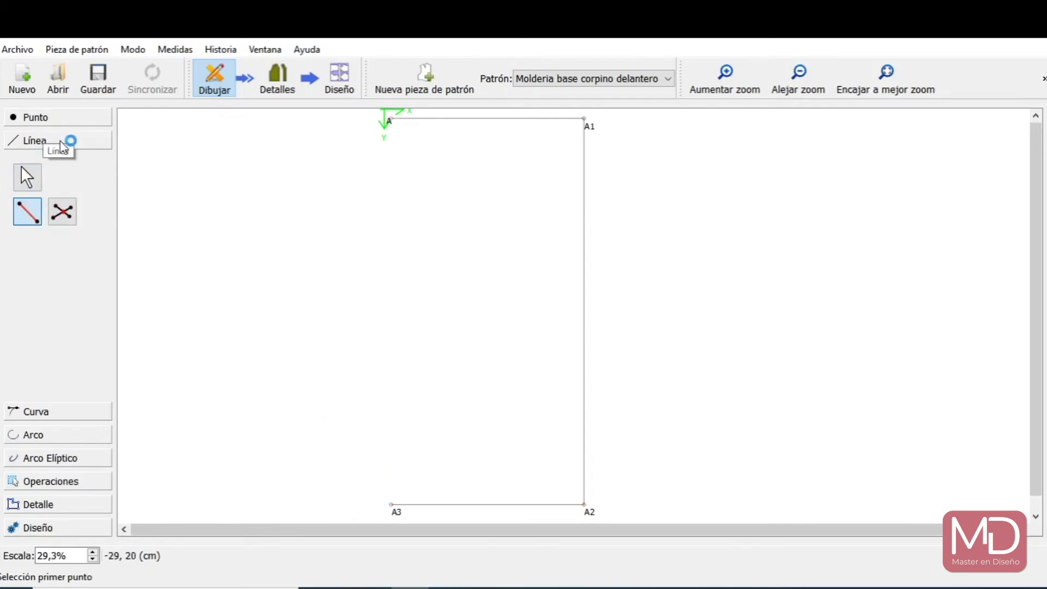
left_click(396, 515)
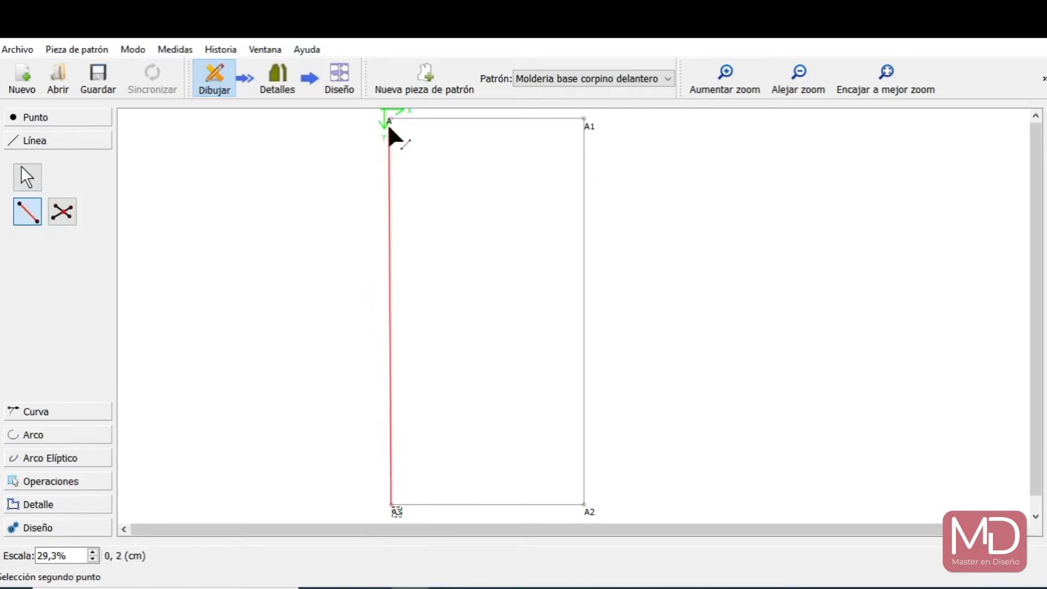
left_click(388, 125)
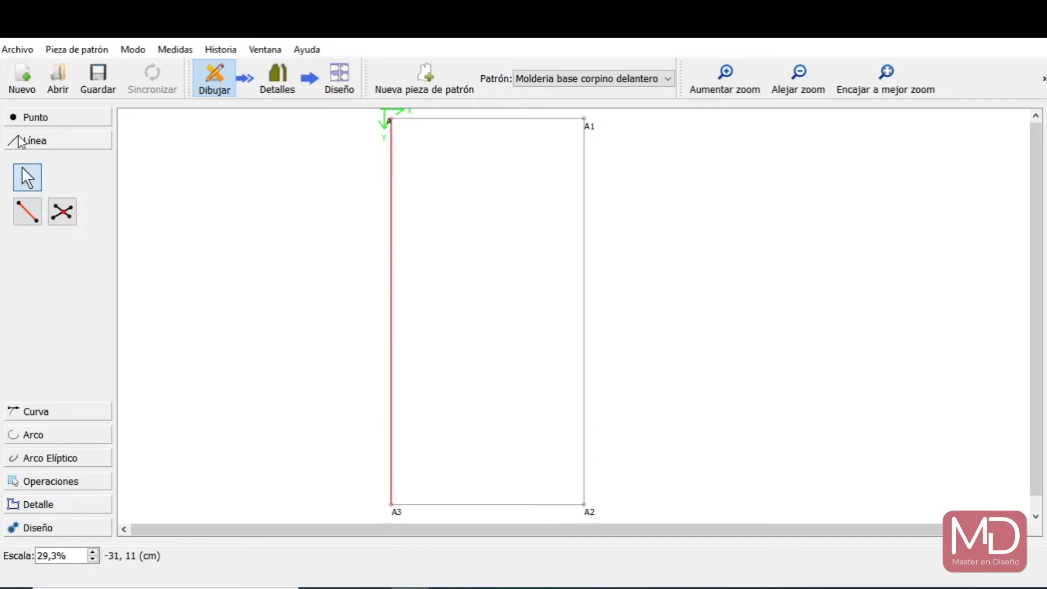
Check the measurement table in Fotos, then begin a distance point along the line from A to A1 in Valentina.
left_click(32, 118)
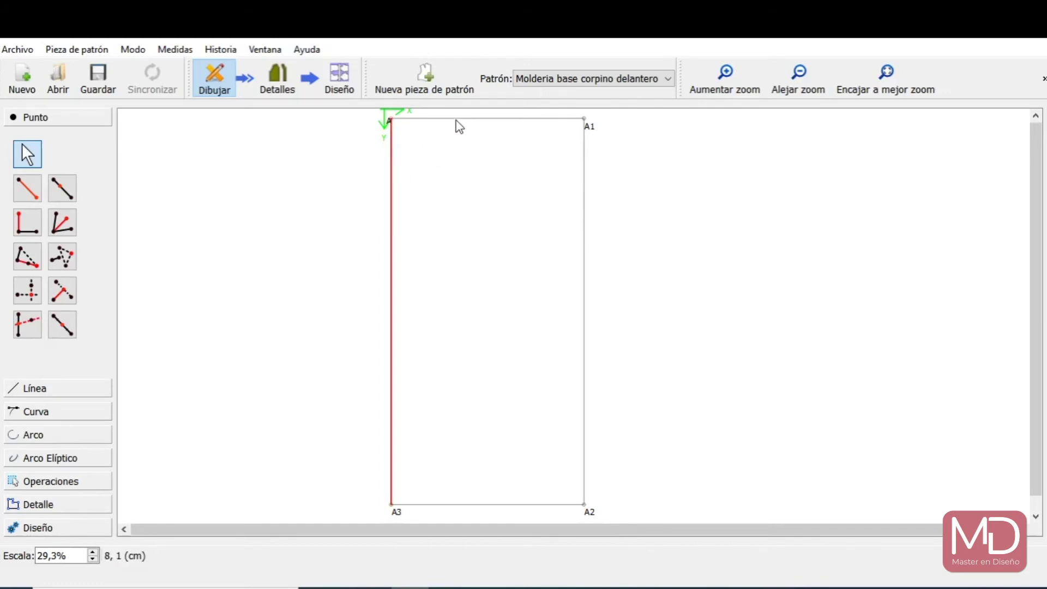
left_click_drag(1041, 374, 1043, 366)
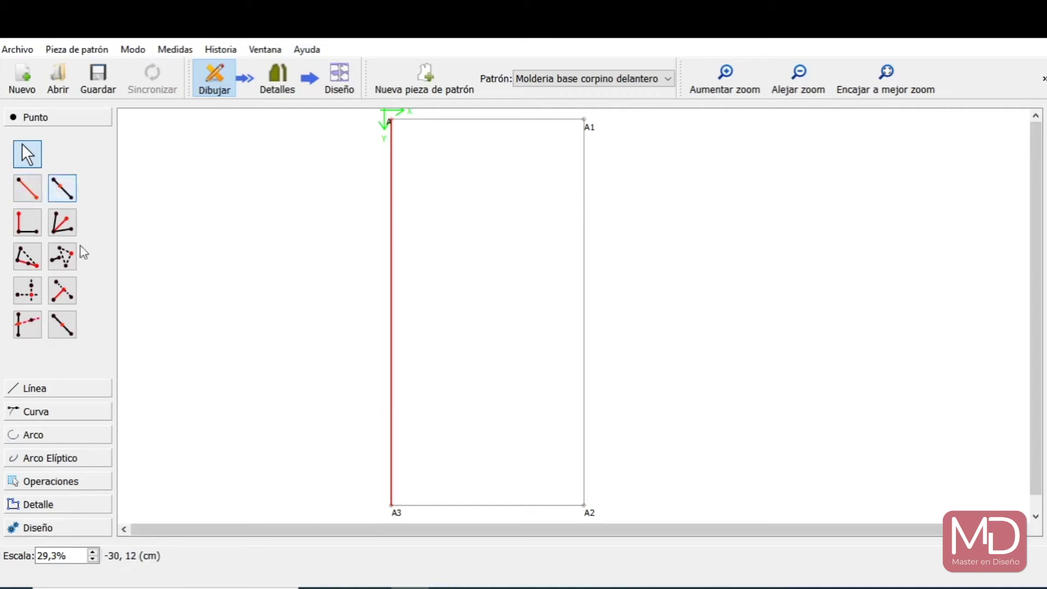
key("alt+Tab")
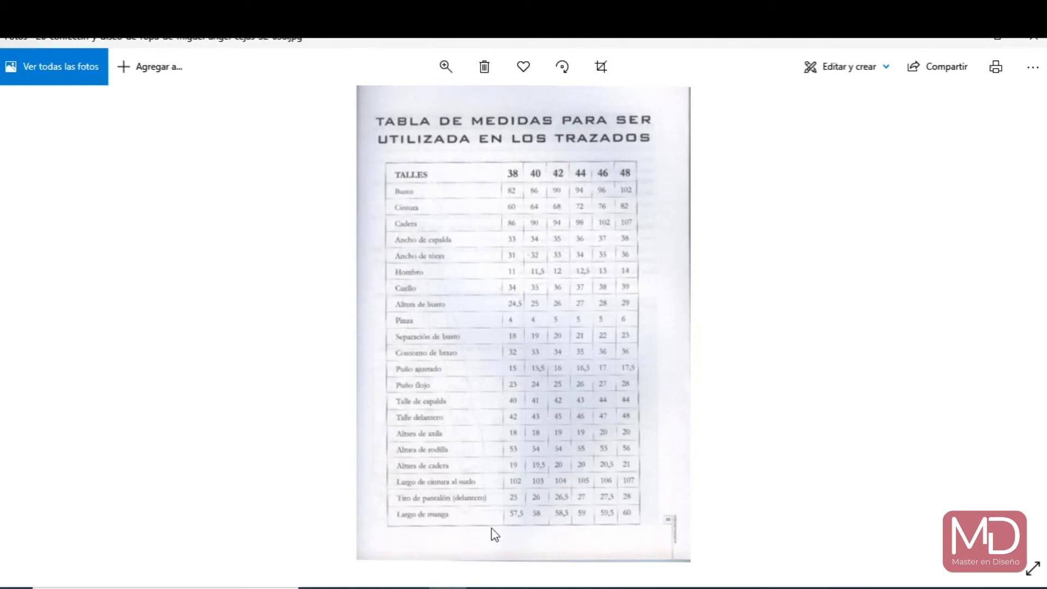
left_click(411, 532)
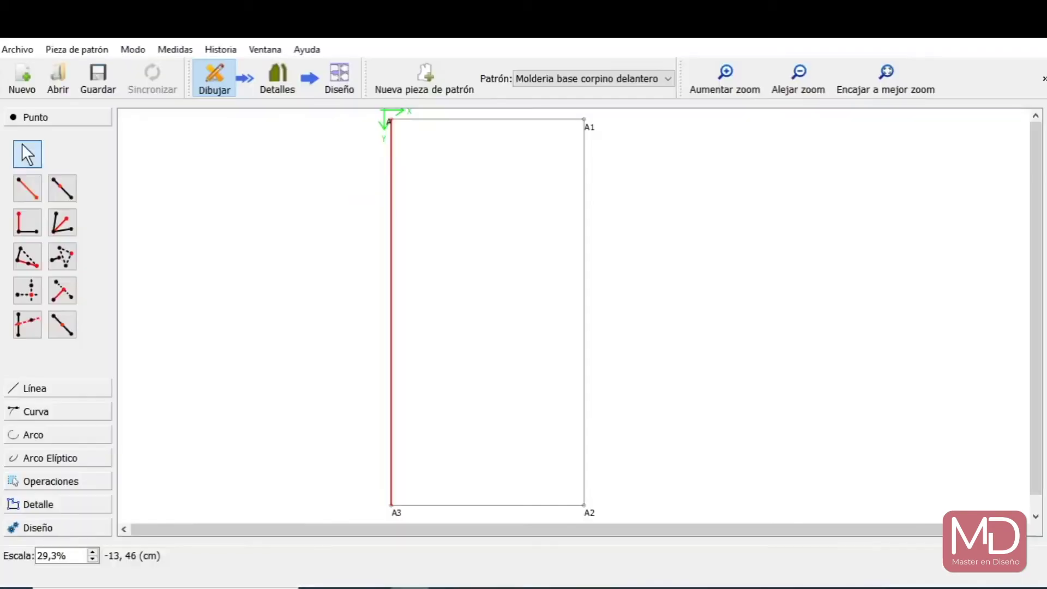
left_click(62, 188)
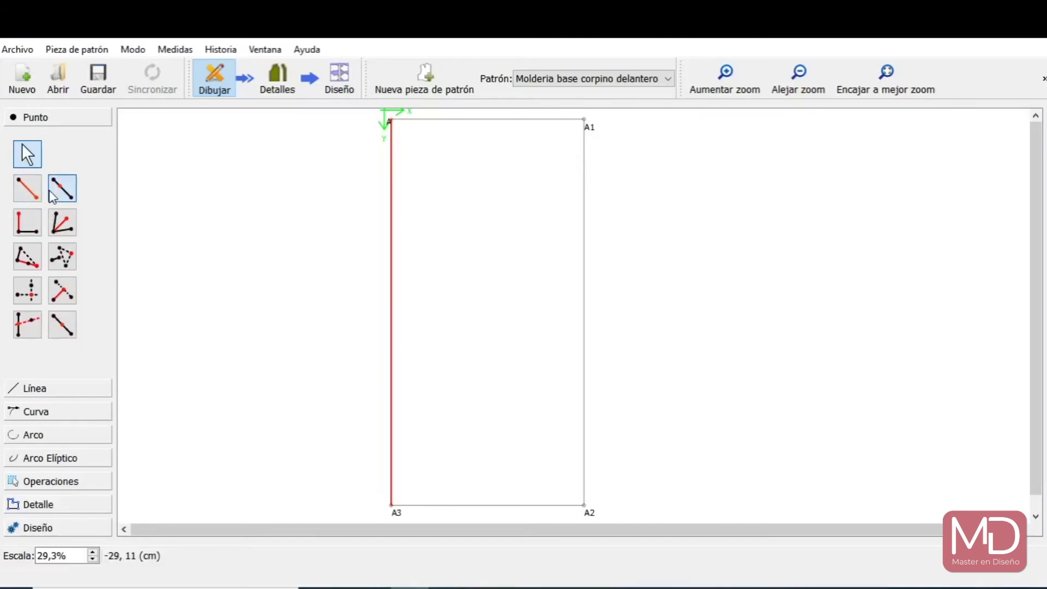
left_click(391, 119)
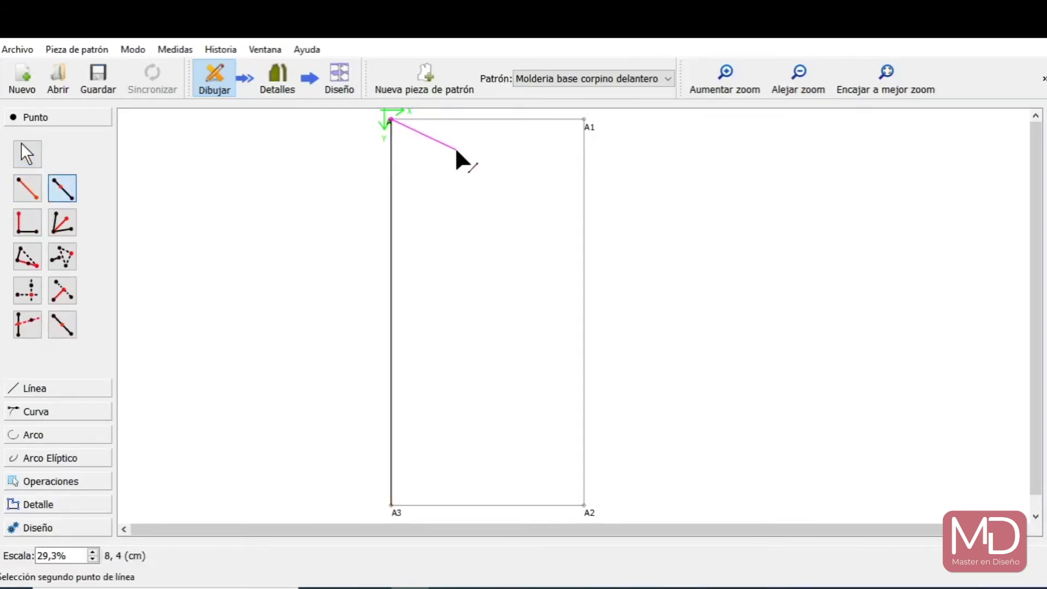
left_click(584, 124)
left_click(525, 282)
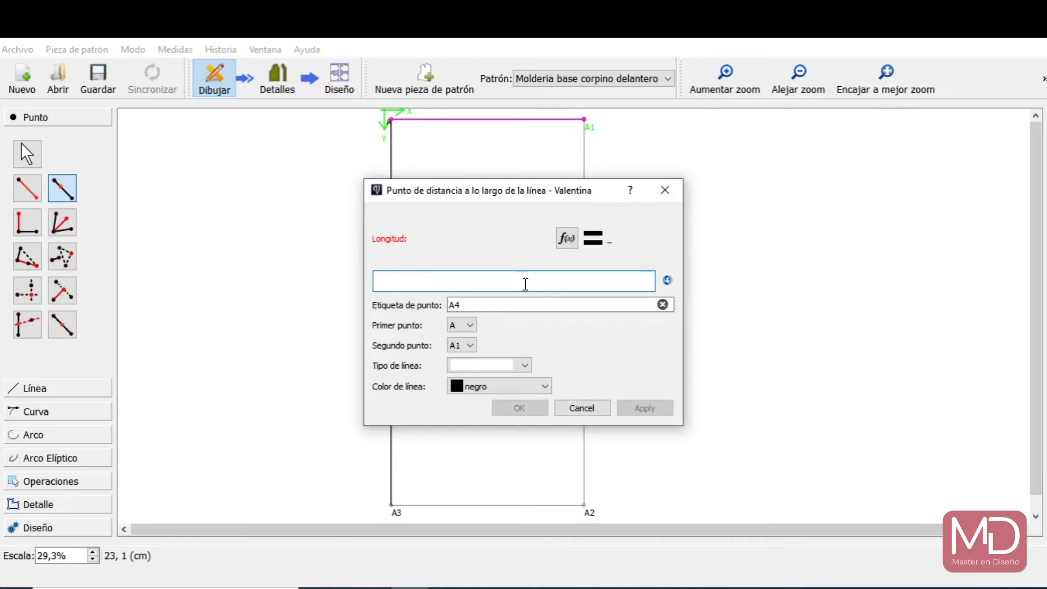
left_click_drag(535, 198, 610, 214)
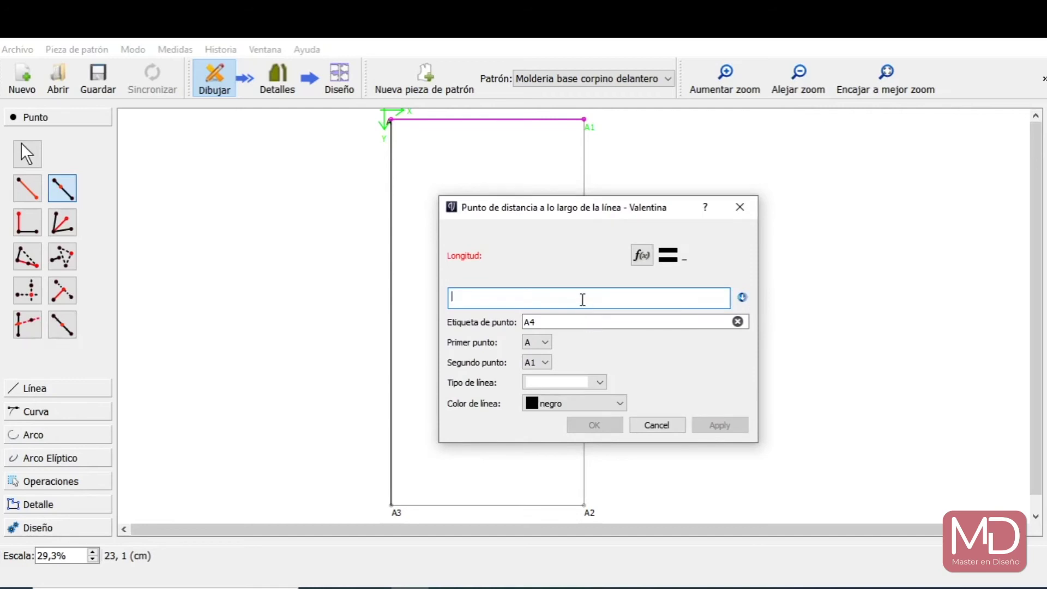
Set the length of the point along line A–A1 to 36/6 and apply it.
type("36")
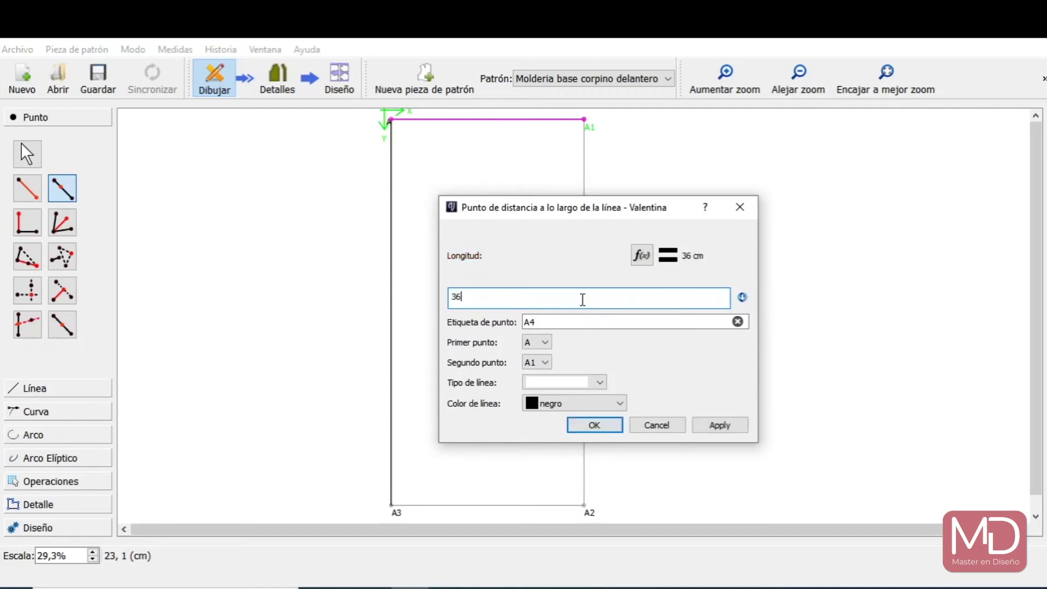
type("/9")
type("7")
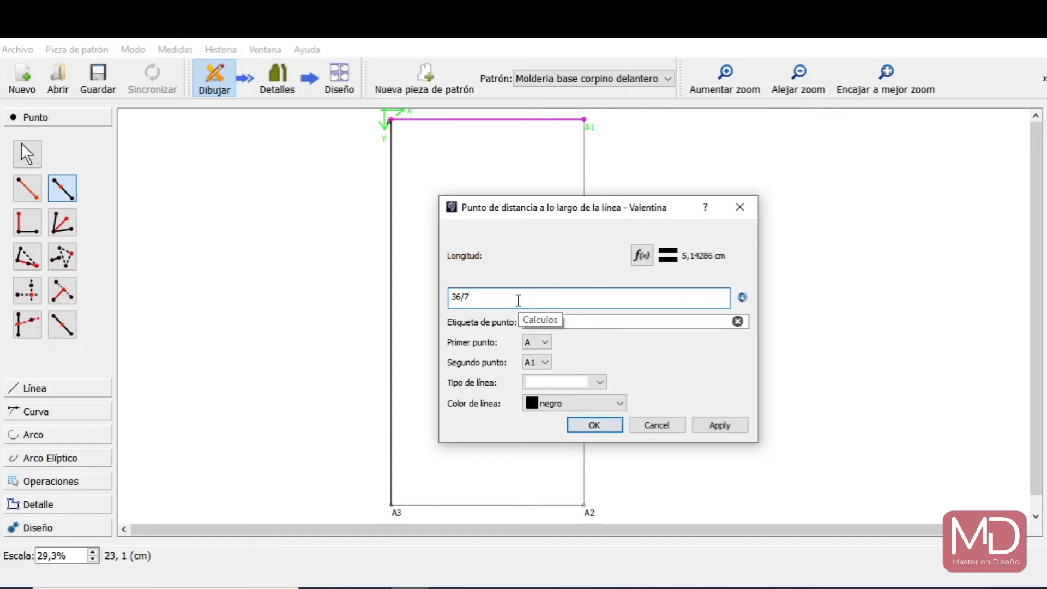
key("BackSpace")
type("8")
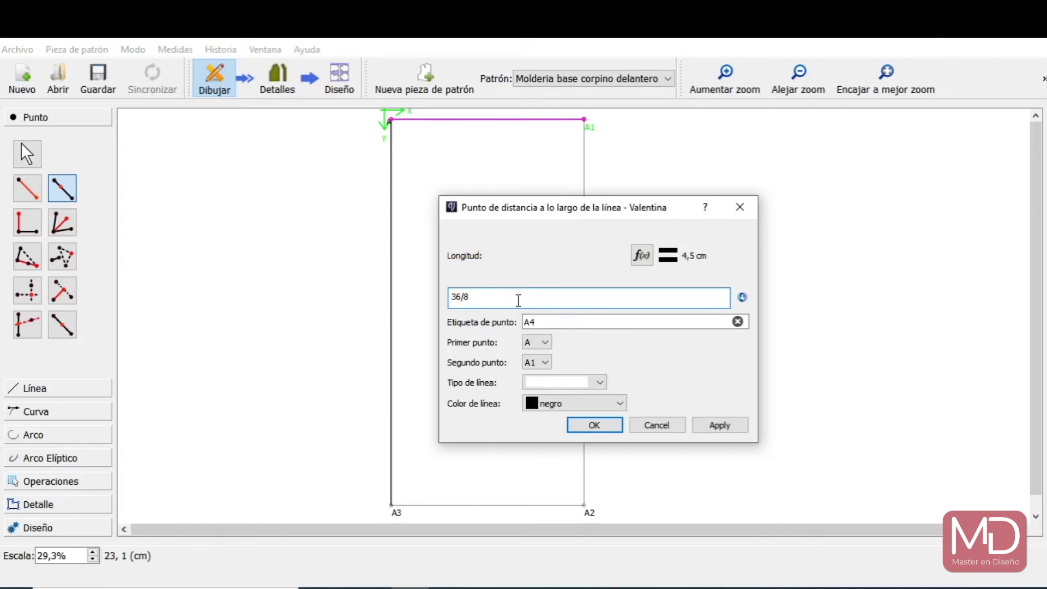
key("BackSpace")
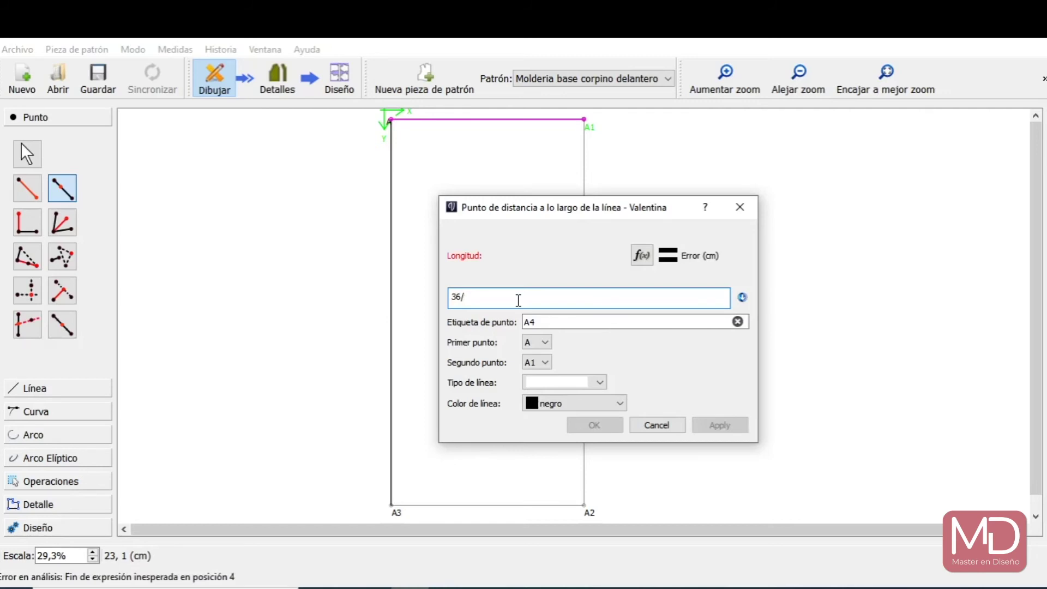
type("6")
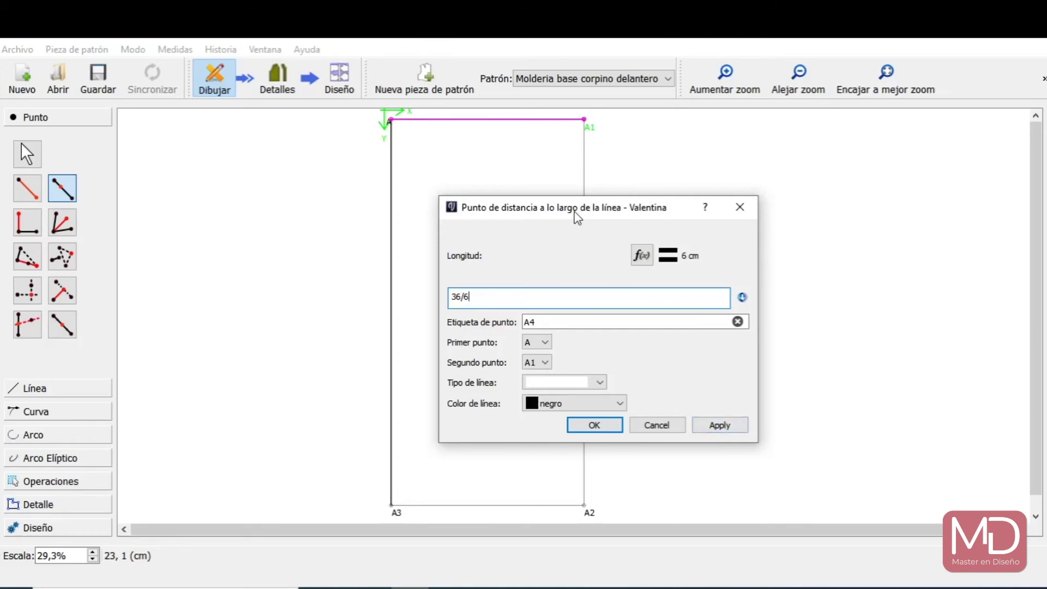
left_click_drag(574, 214, 631, 224)
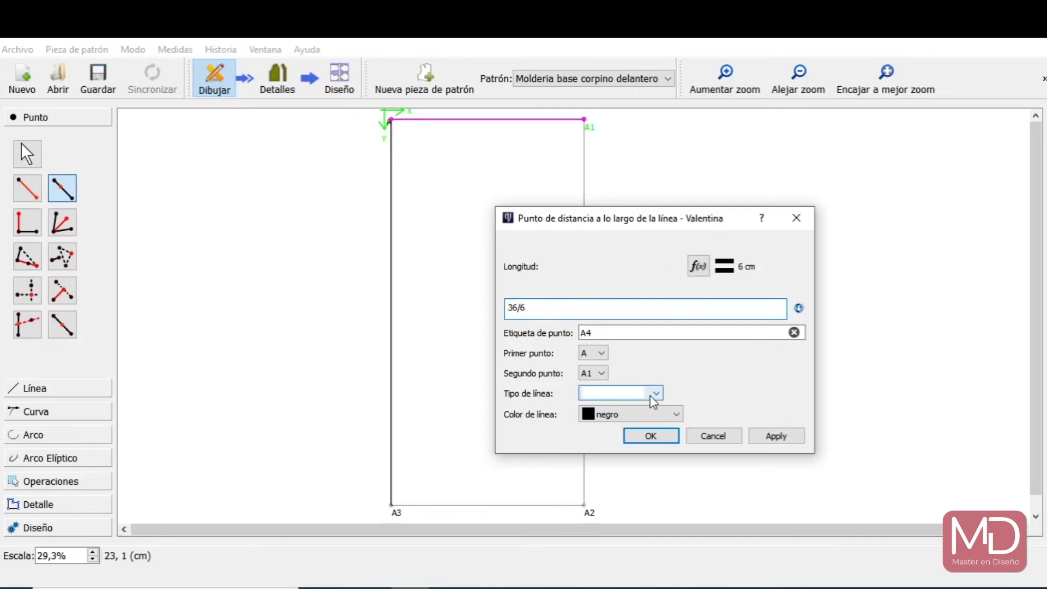
left_click(762, 438)
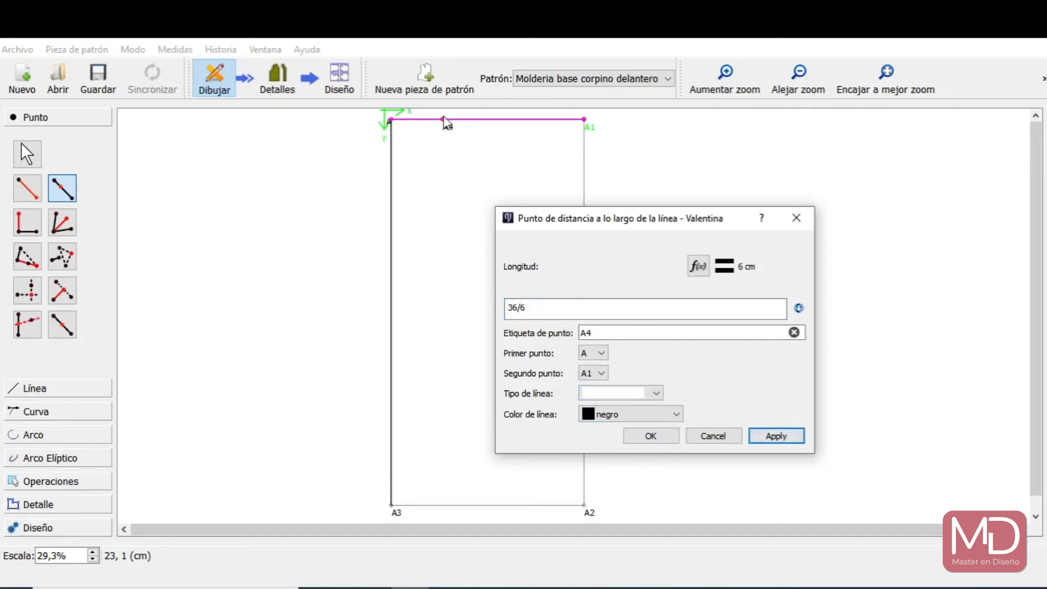
Accept the point on line A–A1 and add a point 6 cm from A along line A–A3.
left_click(646, 443)
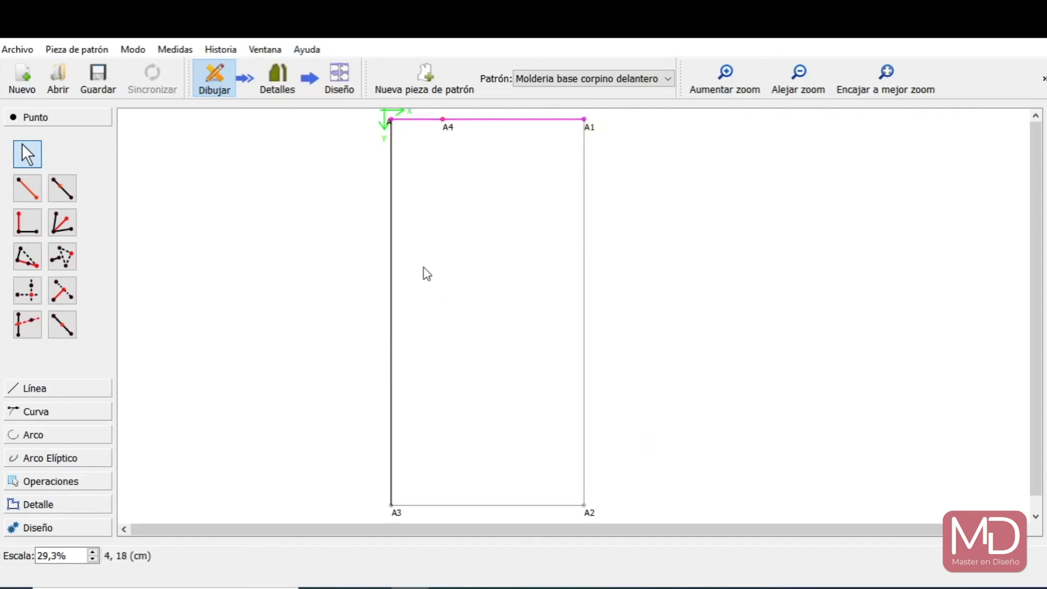
left_click(62, 191)
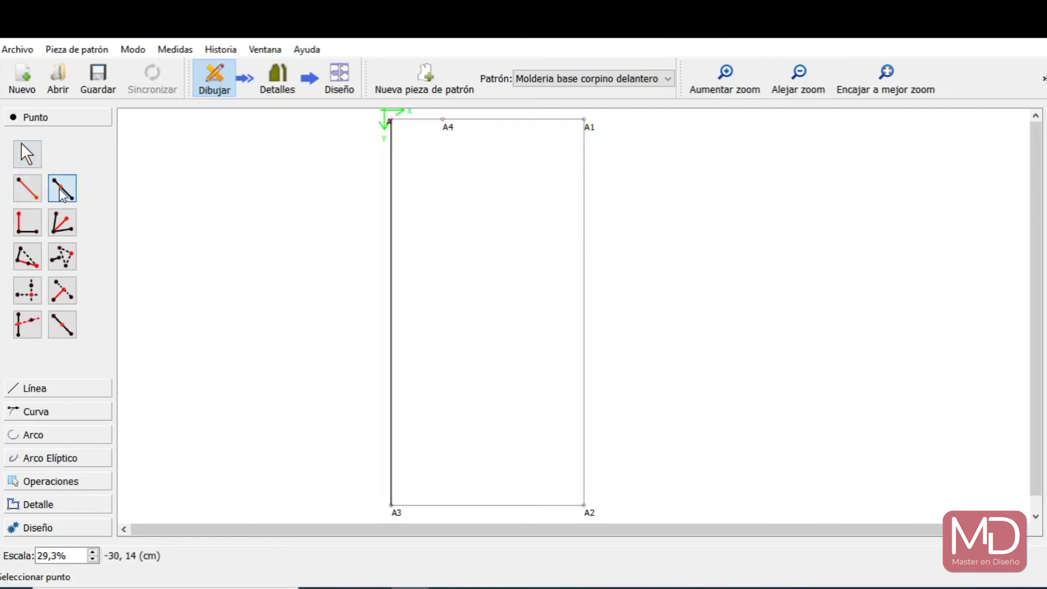
left_click(390, 120)
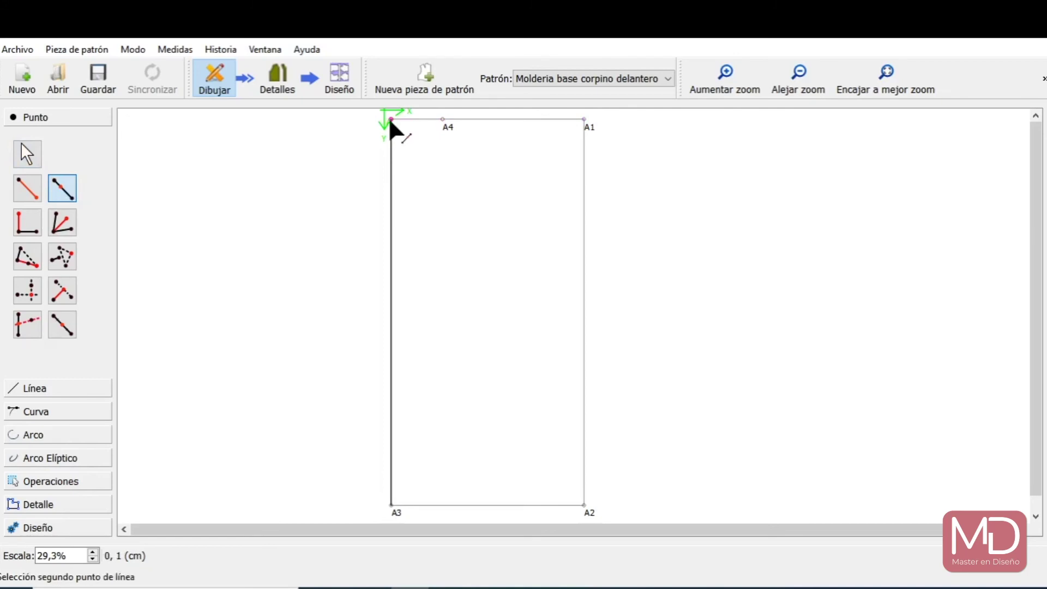
left_click(397, 506)
left_click_drag(497, 194, 718, 204)
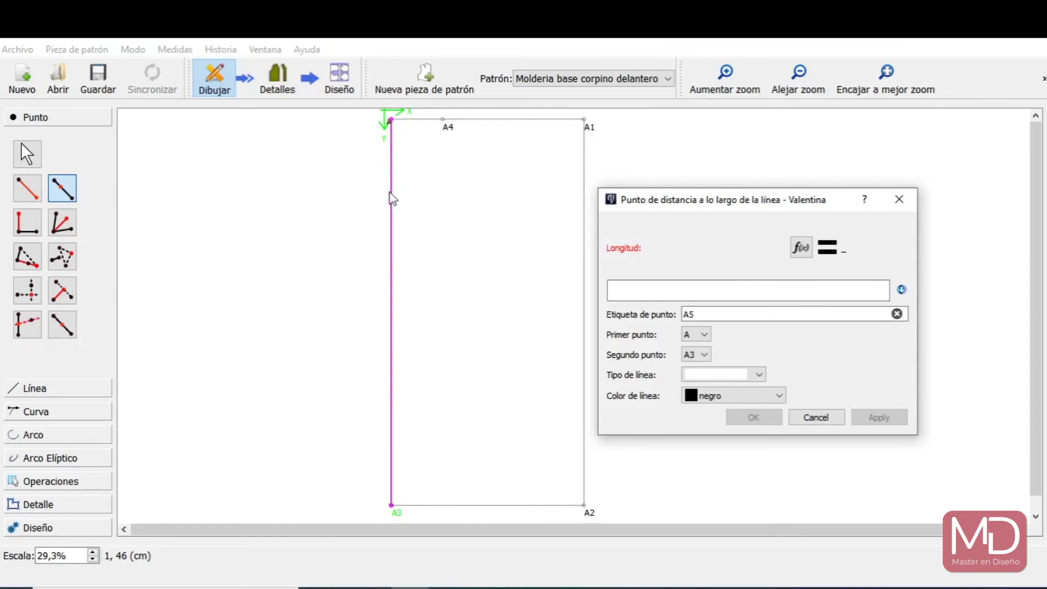
left_click(659, 296)
type("6")
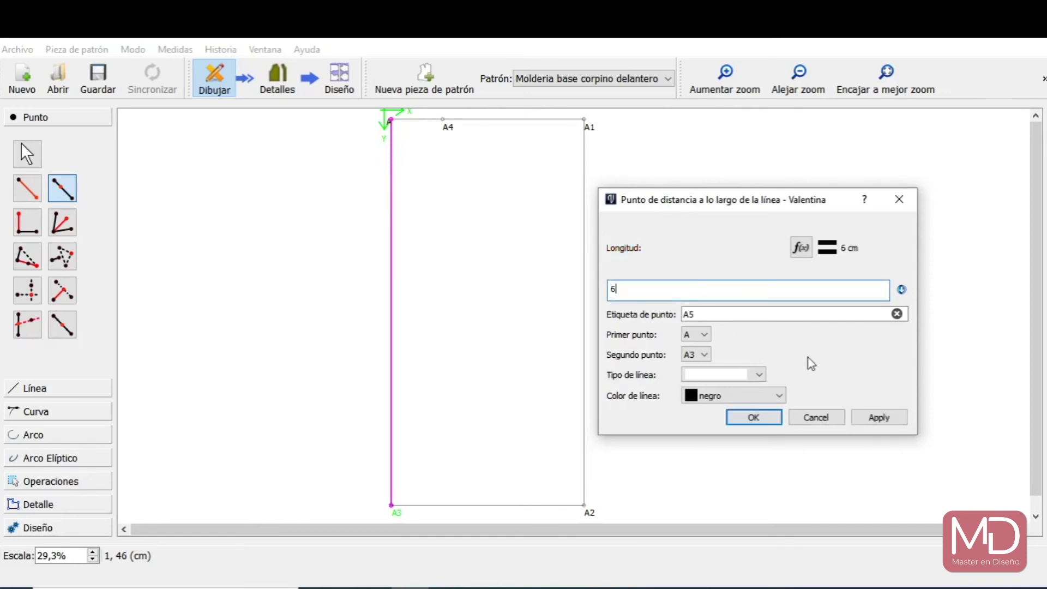
left_click(888, 419)
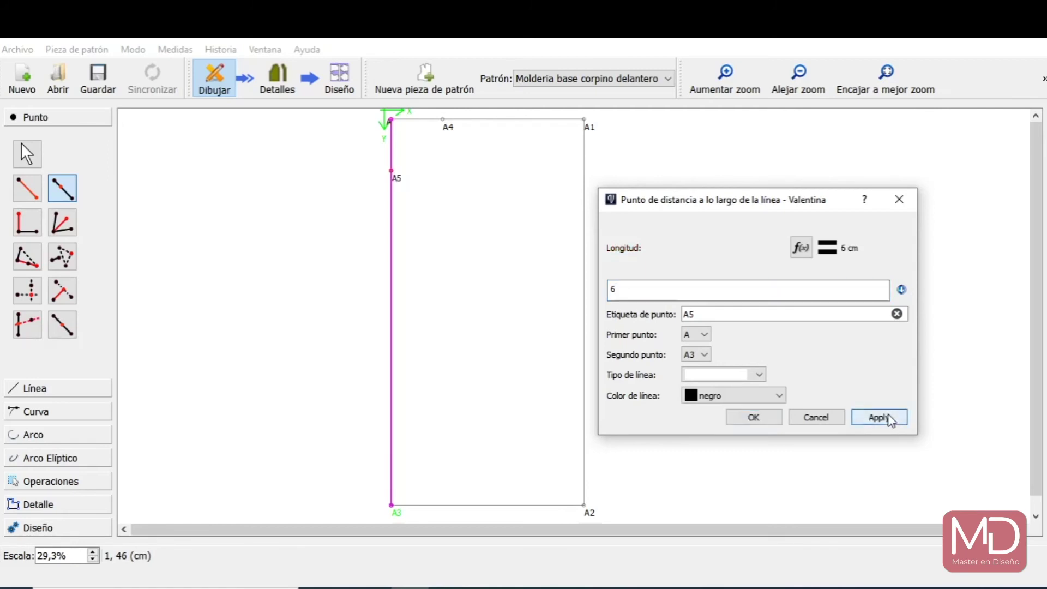
left_click(764, 420)
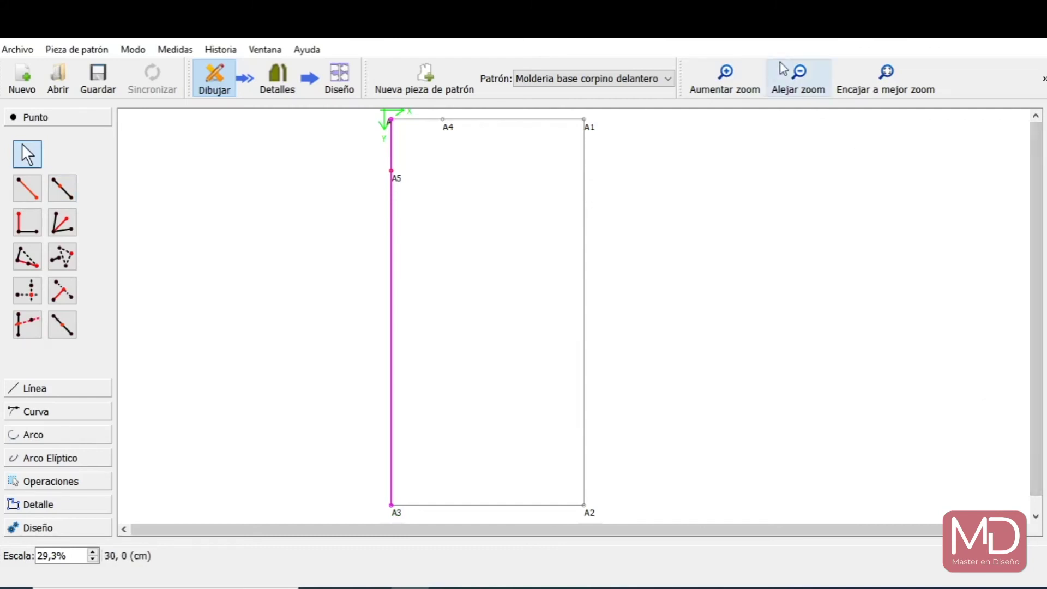
Add a point 1,5 cm above A4, perpendicular to the line from A4 to A1.
left_click(798, 74)
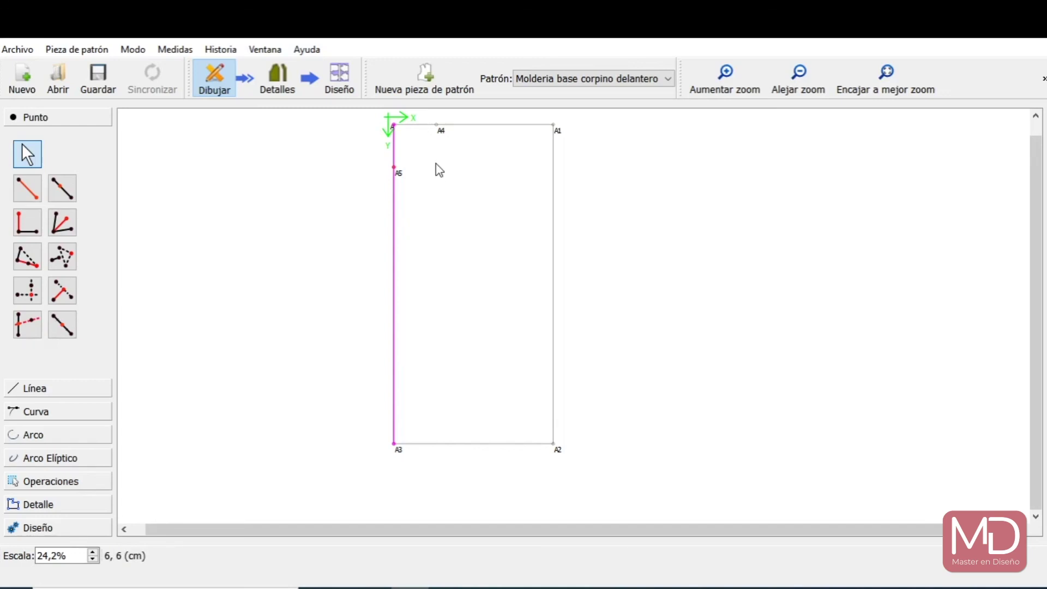
left_click(33, 226)
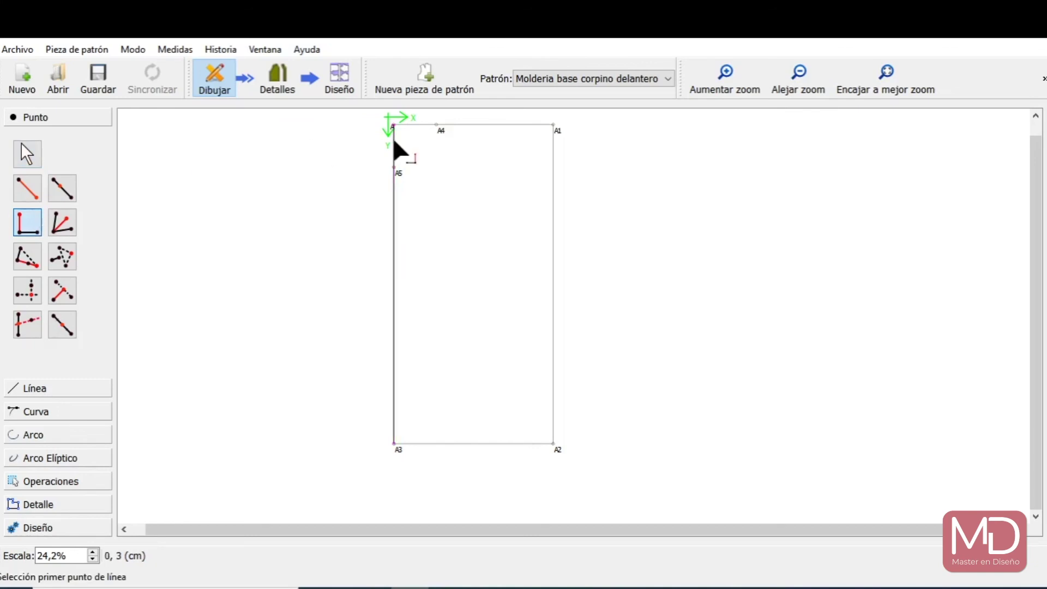
left_click(436, 125)
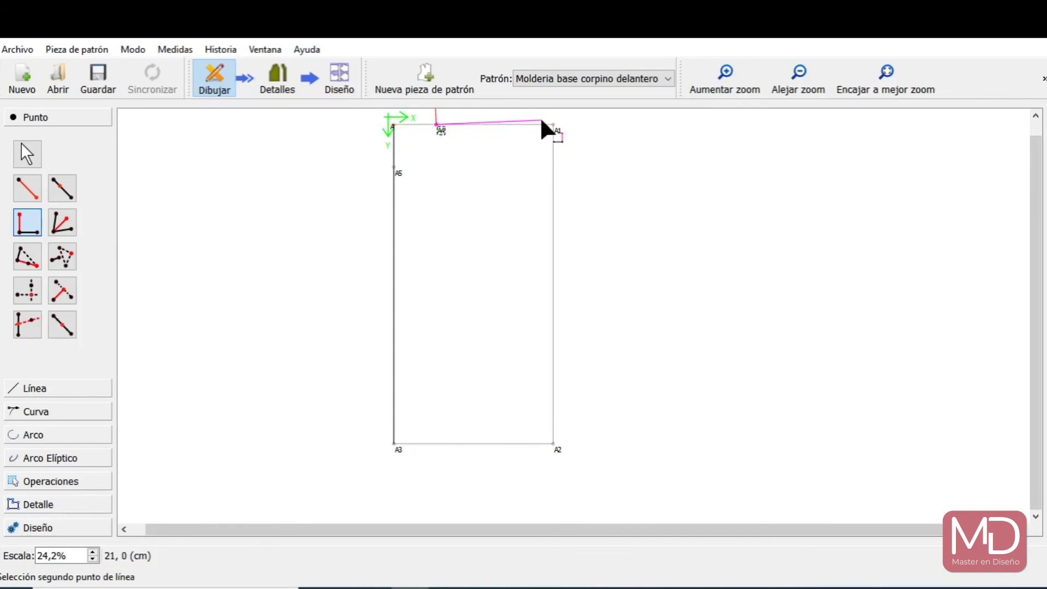
left_click(558, 132)
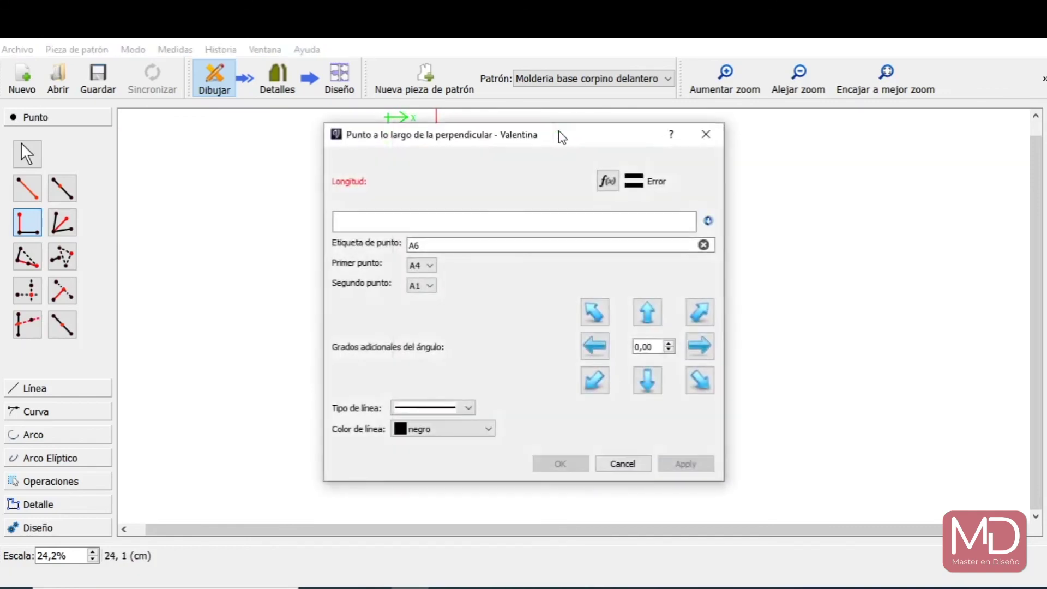
left_click(542, 221)
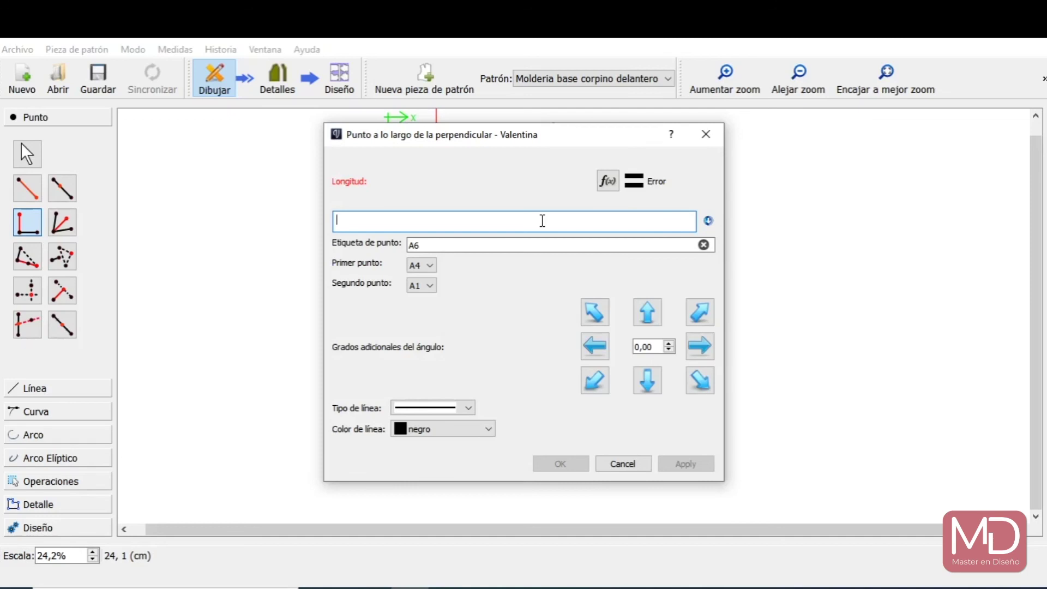
type("1,5")
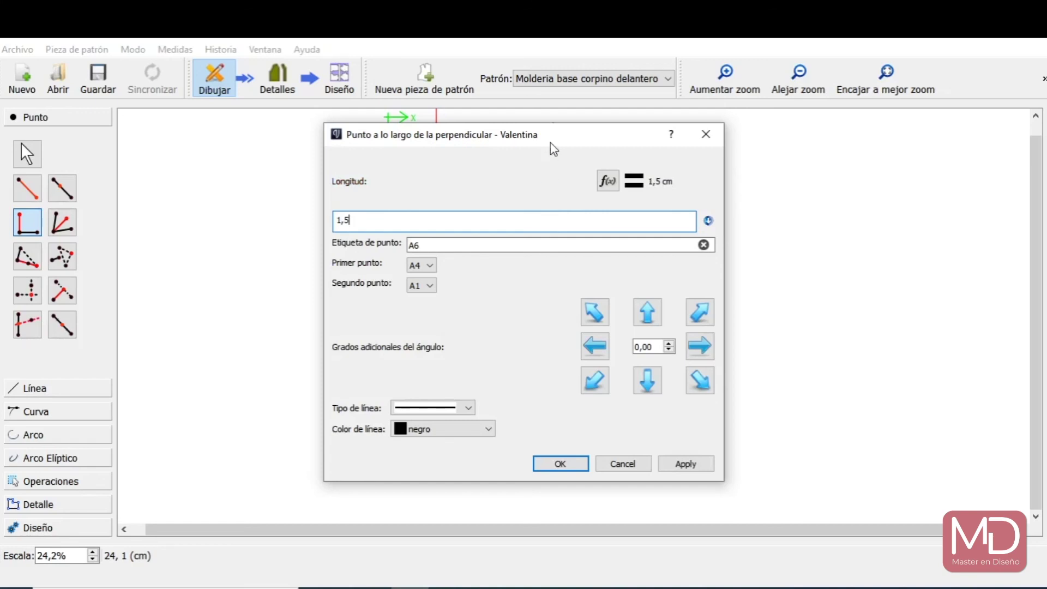
left_click_drag(551, 147, 768, 212)
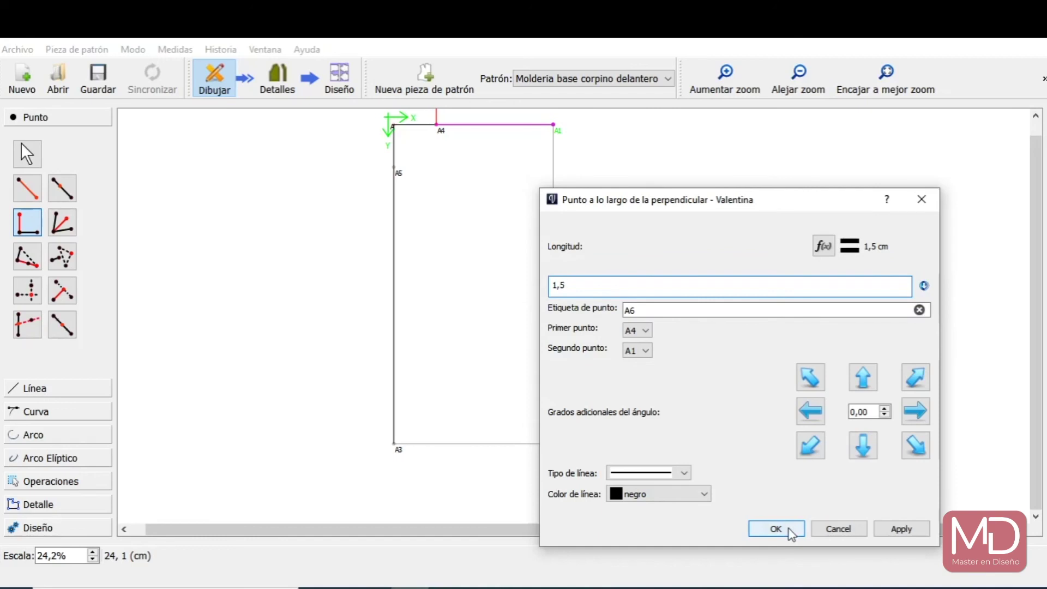
left_click(897, 530)
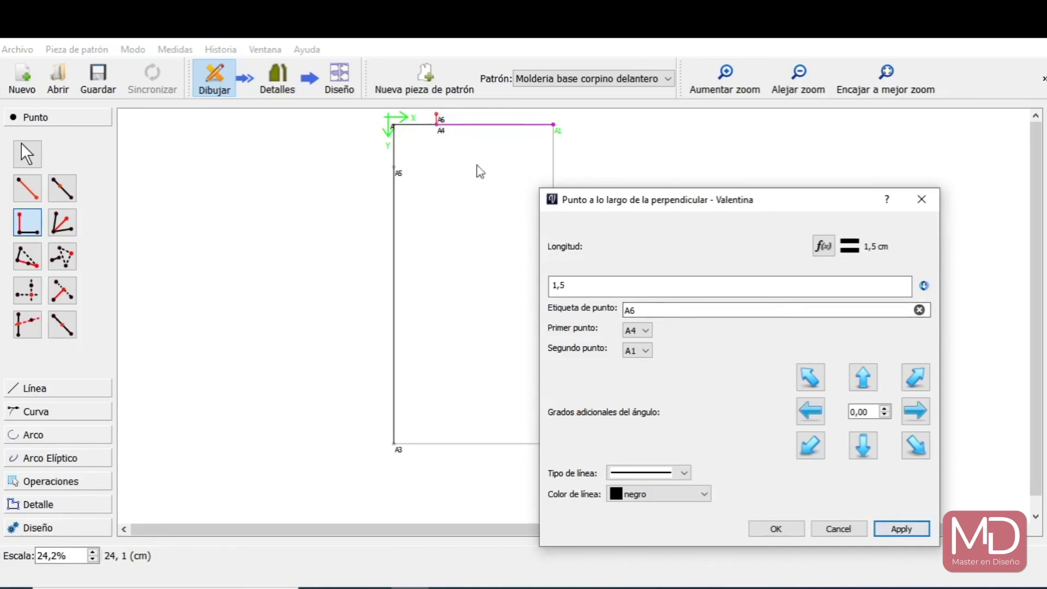
left_click(773, 529)
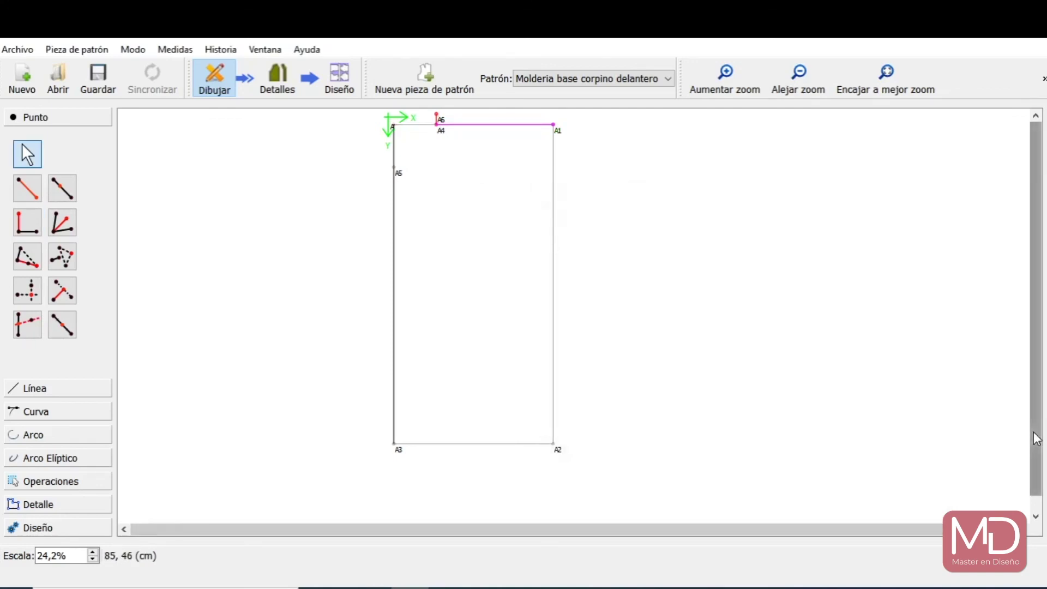
Move the label of point A clear of the corner and reposition point A with the whole draft at about 8, 4 cm.
left_click(806, 81)
left_click(724, 81)
left_click(724, 80)
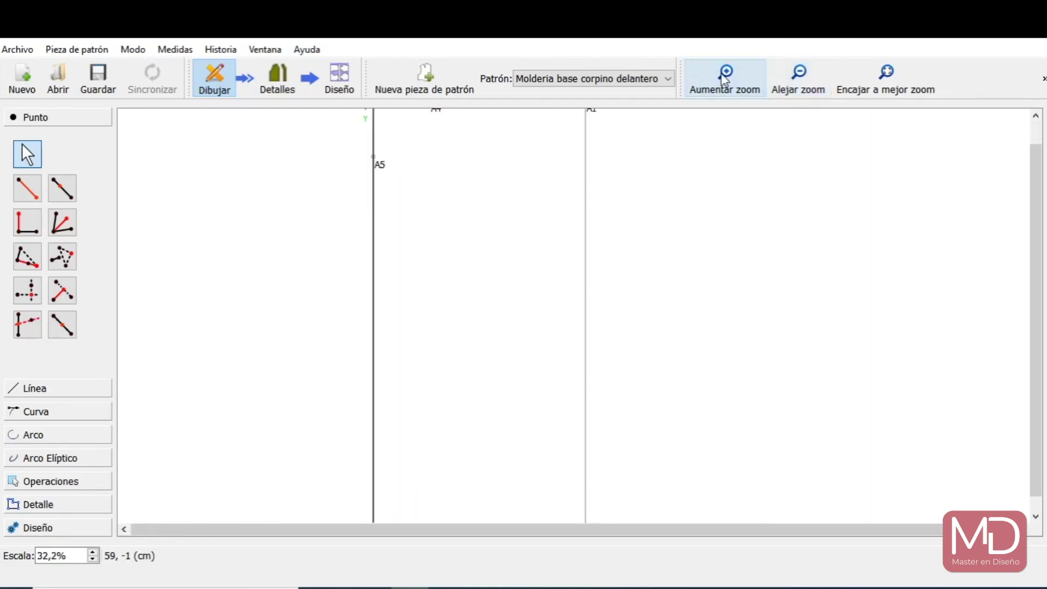
left_click(724, 81)
left_click_drag(1034, 236, 1043, 186)
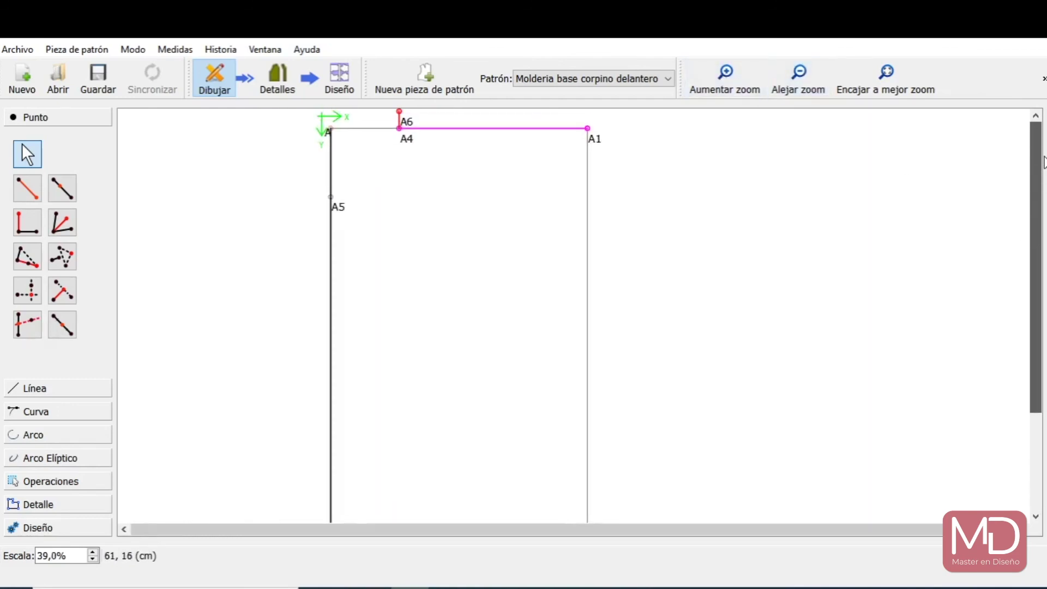
left_click(331, 129)
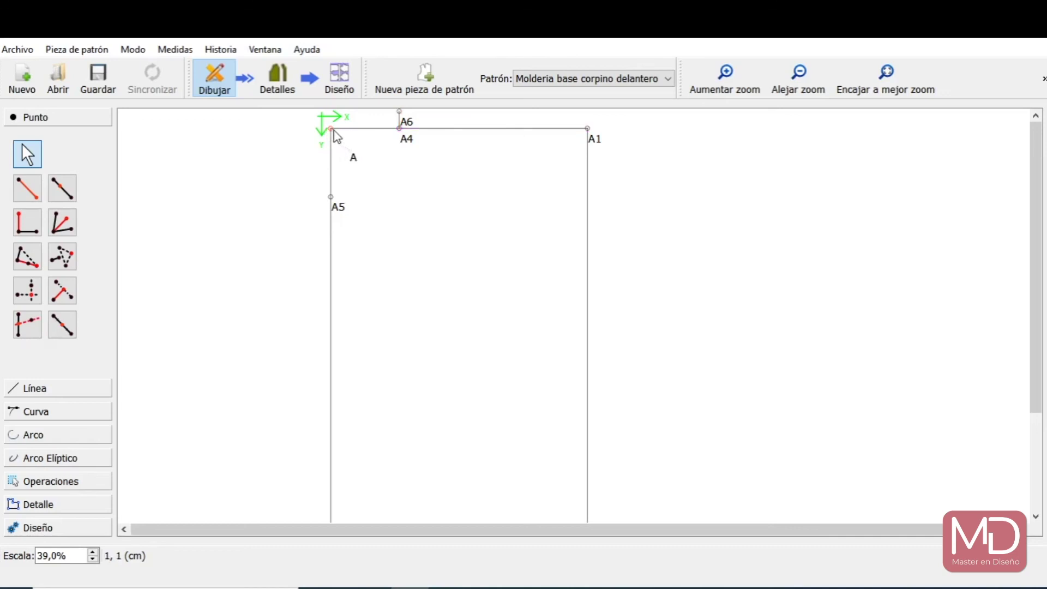
left_click_drag(331, 129, 422, 179)
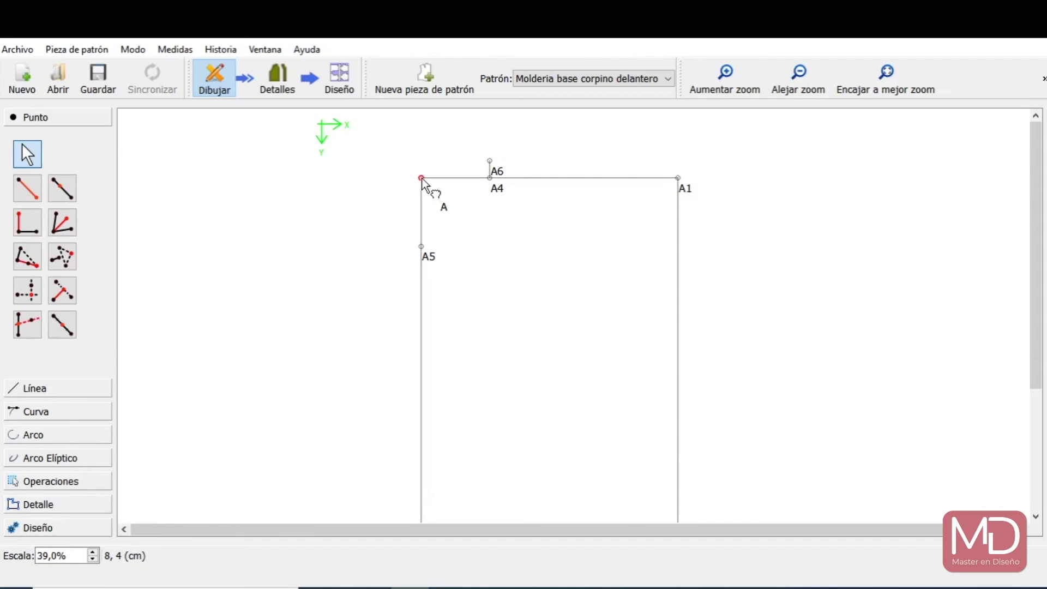
left_click_drag(422, 179, 423, 179)
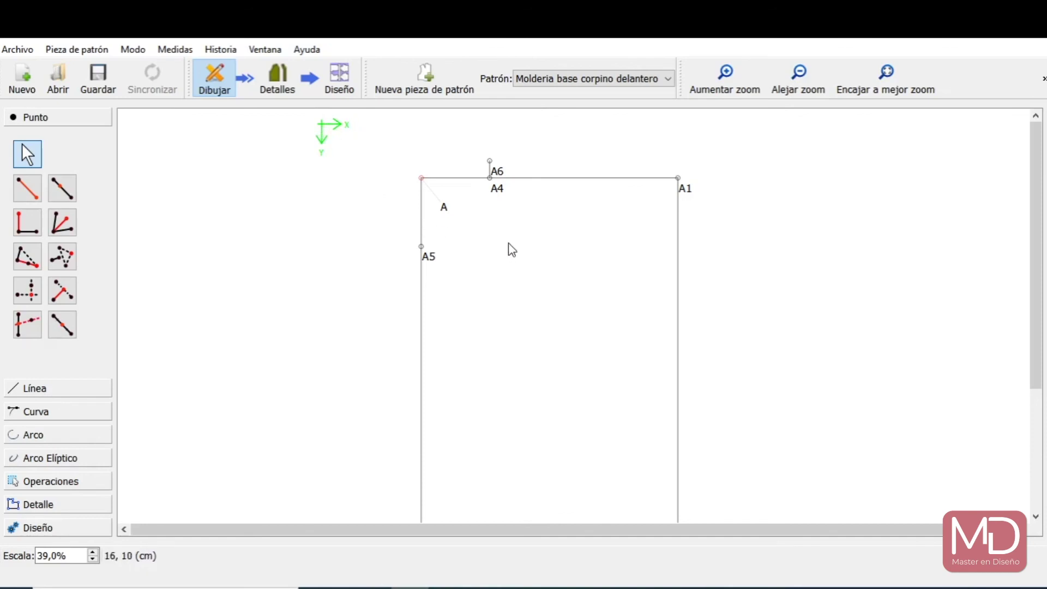
Draw a straight line from point A6 to point A1.
left_click(71, 390)
left_click(30, 221)
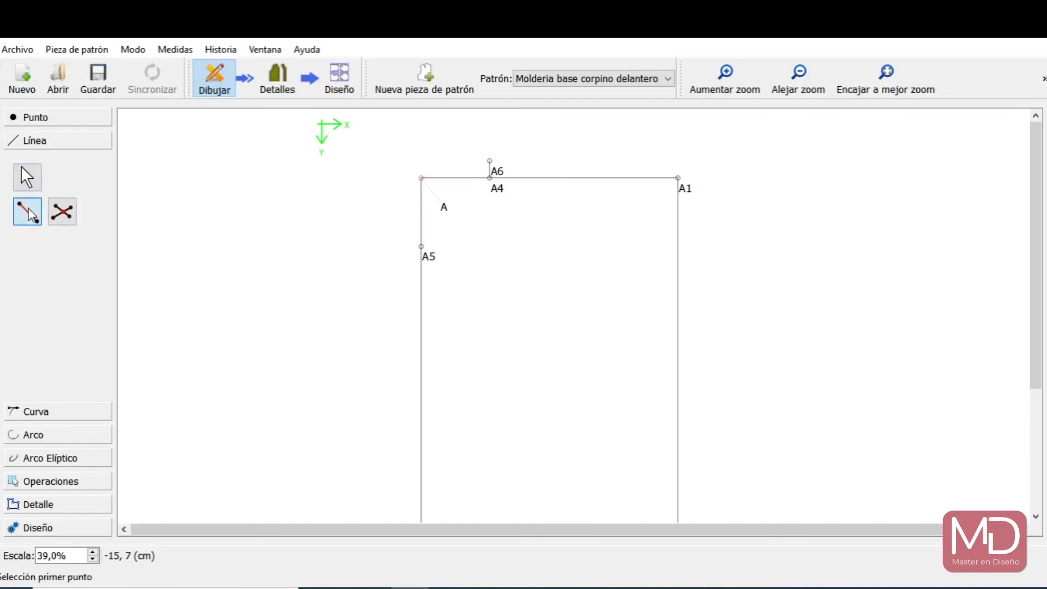
left_click(489, 161)
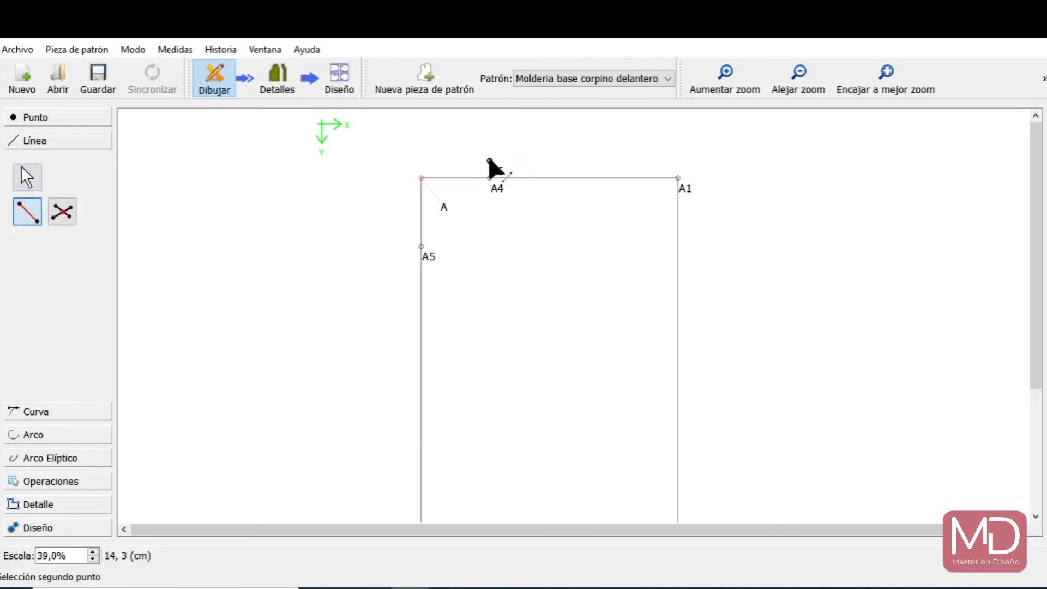
left_click(677, 178)
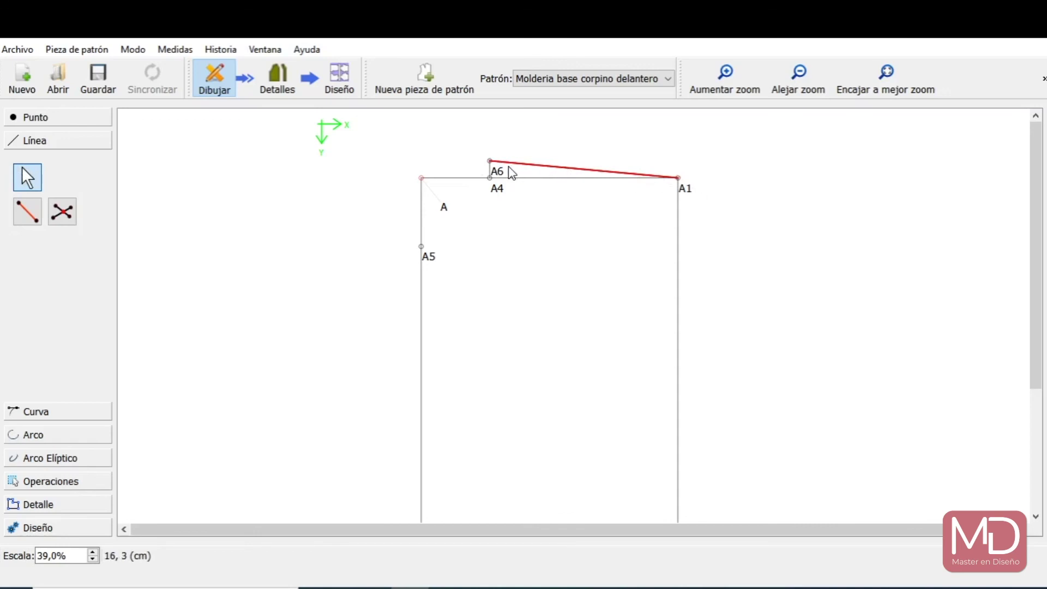
Start a simple curve for the front neckline.
left_click(70, 414)
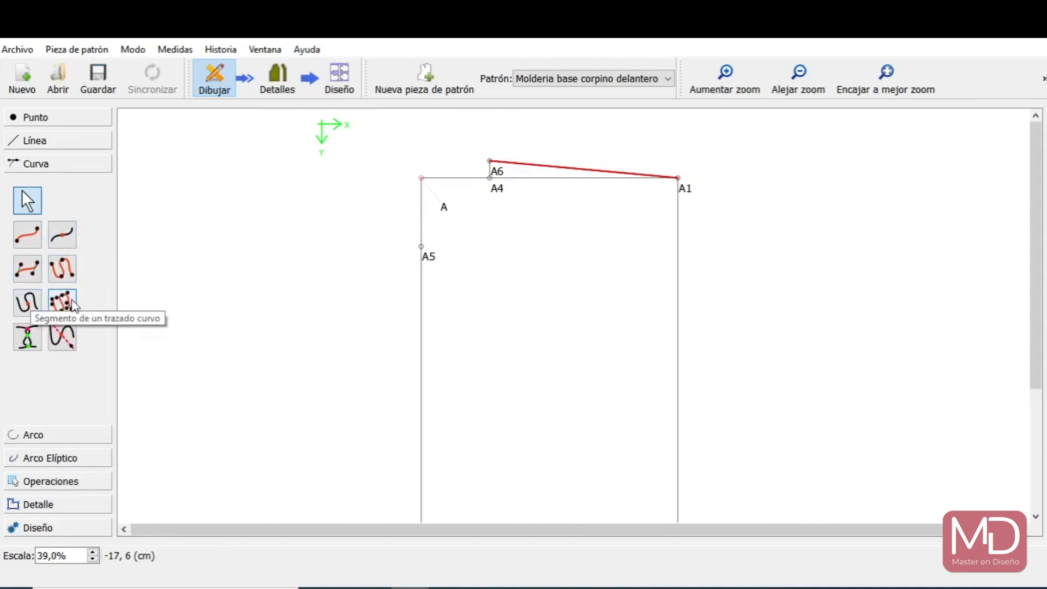
left_click(28, 241)
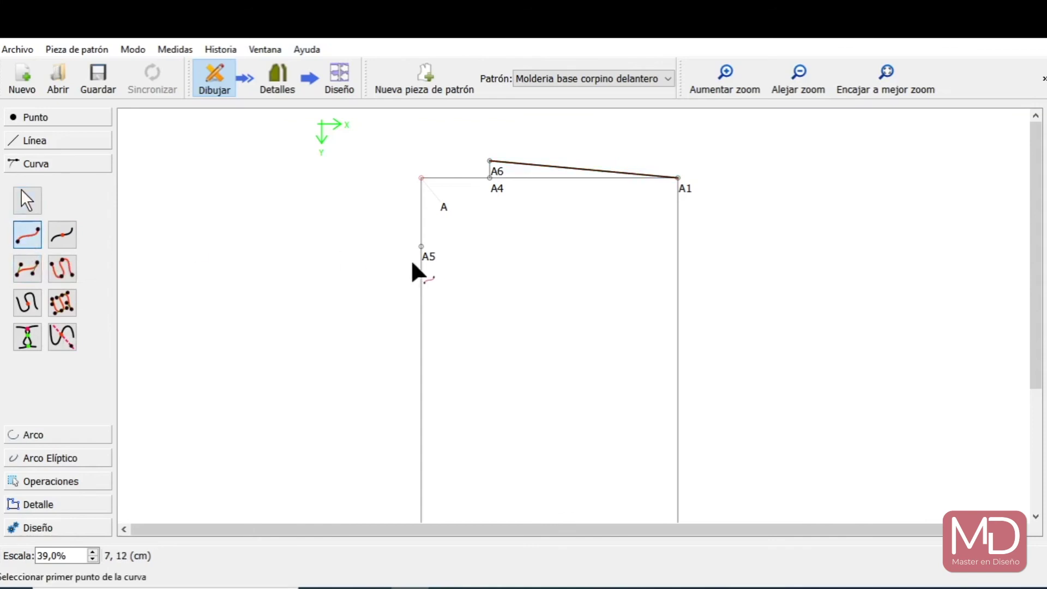